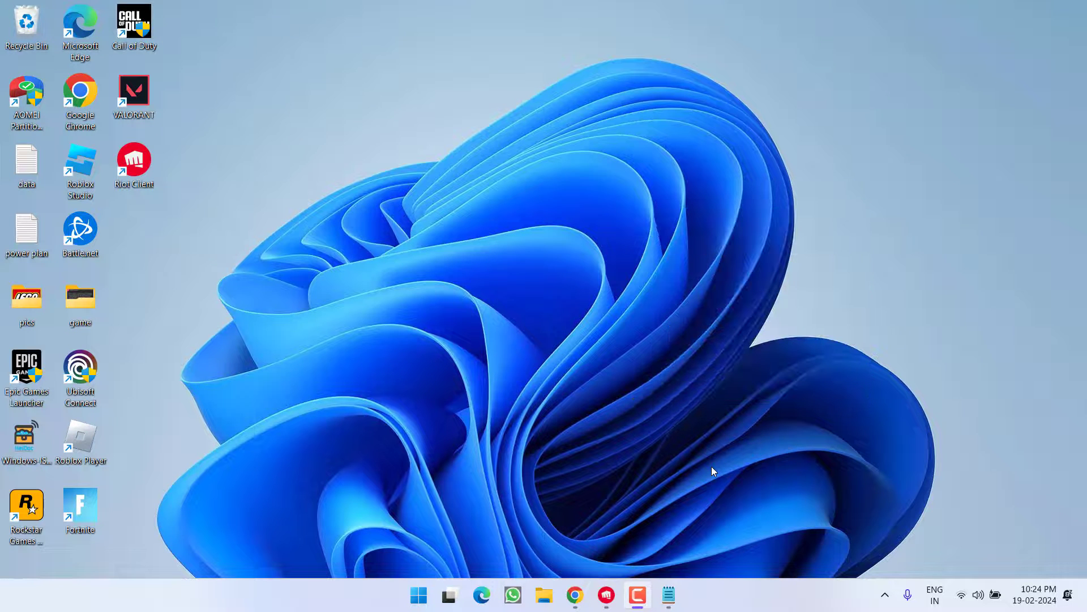
Launch Registry Editor with regedit from Run and approve the admin prompt.
right_click(418, 594)
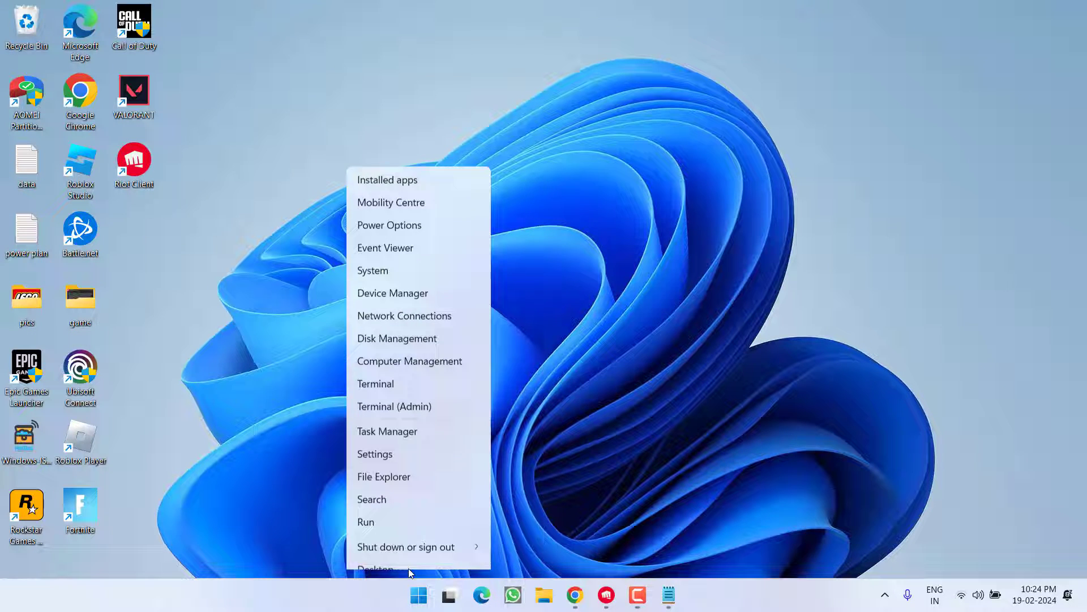
click(377, 508)
text(regedit)
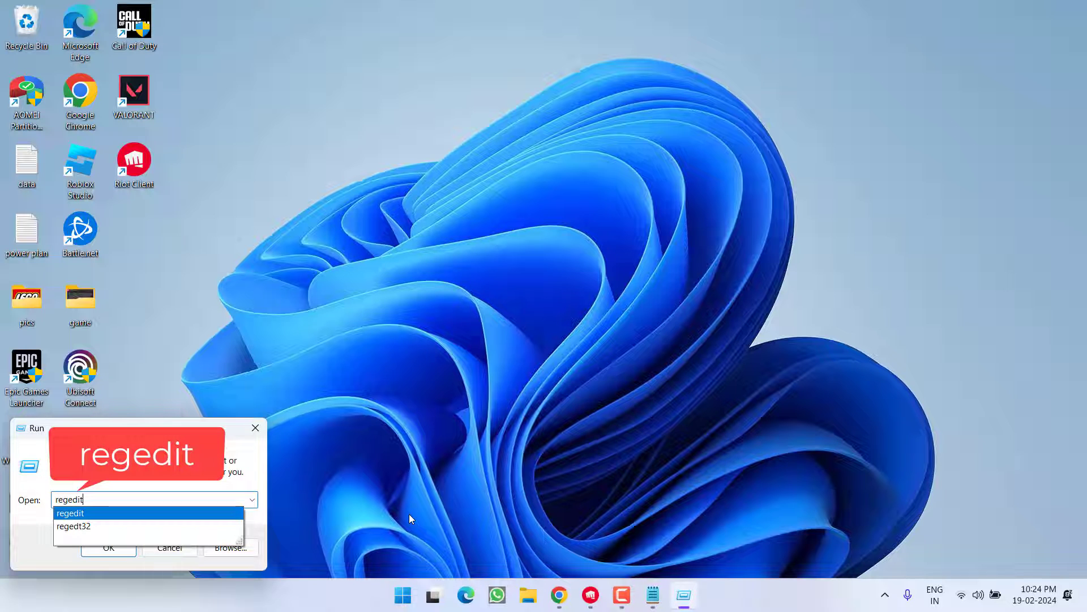
key(Return)
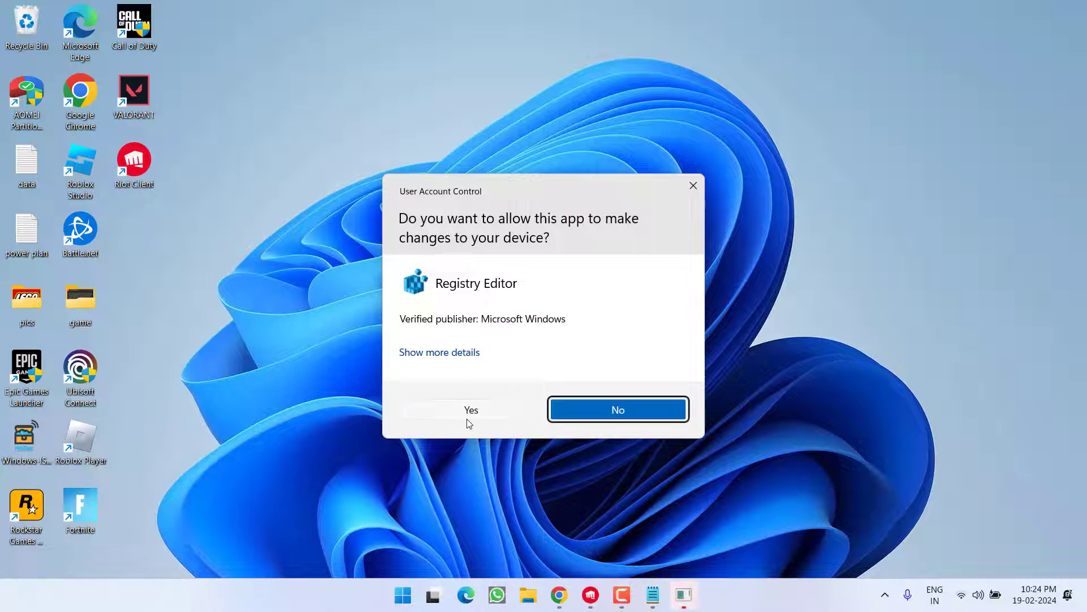
click(471, 413)
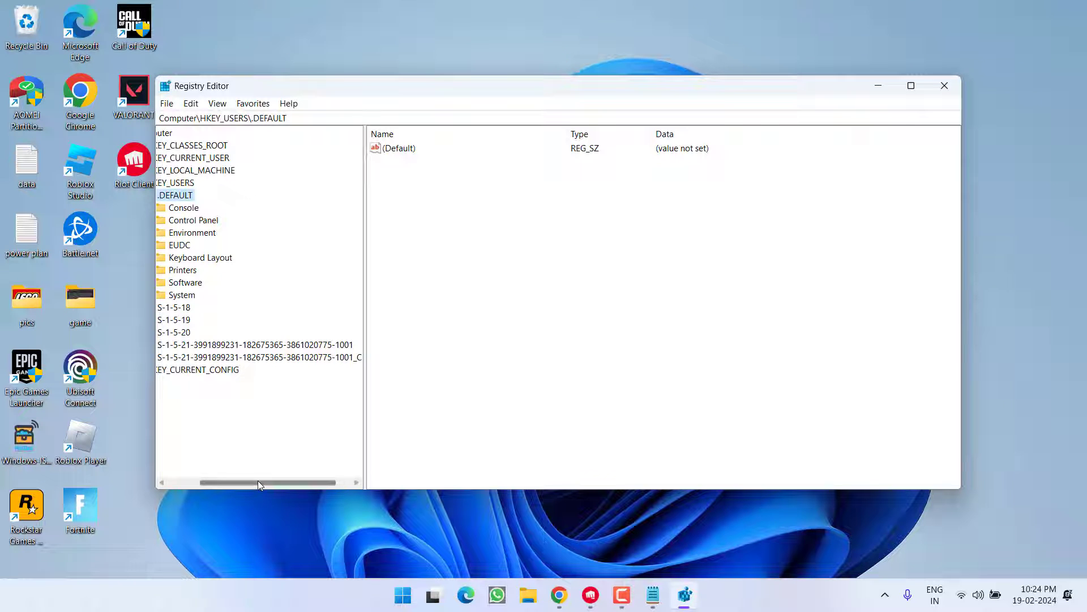
drag(257, 480, 220, 482)
click(279, 118)
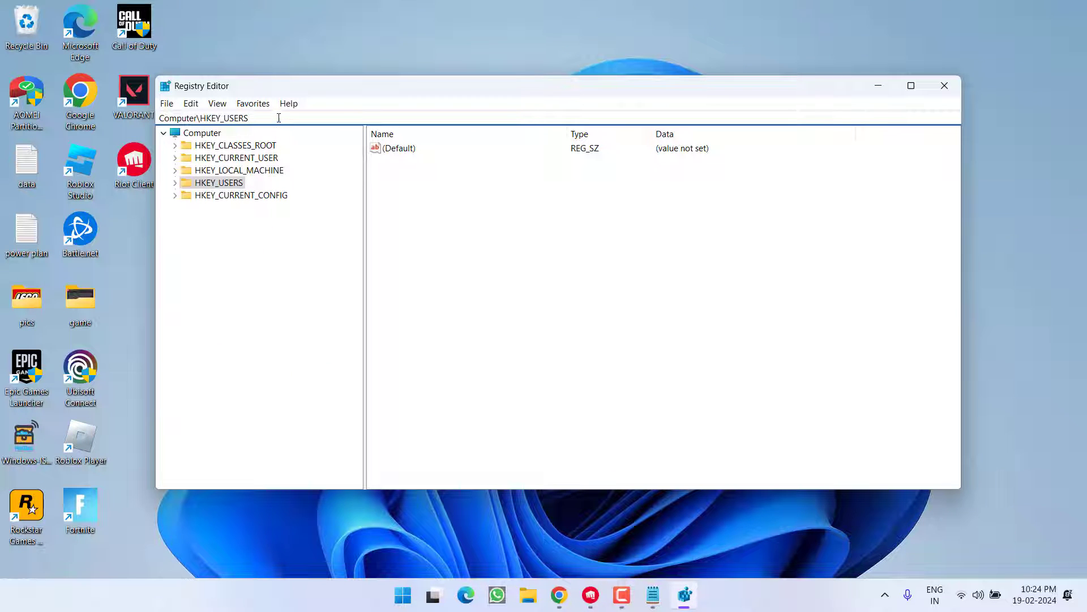
Go to HKLM\SYSTEM\CurrentControlSet\Control\GraphicsDrivers using the path copied from Notepad.
click(653, 595)
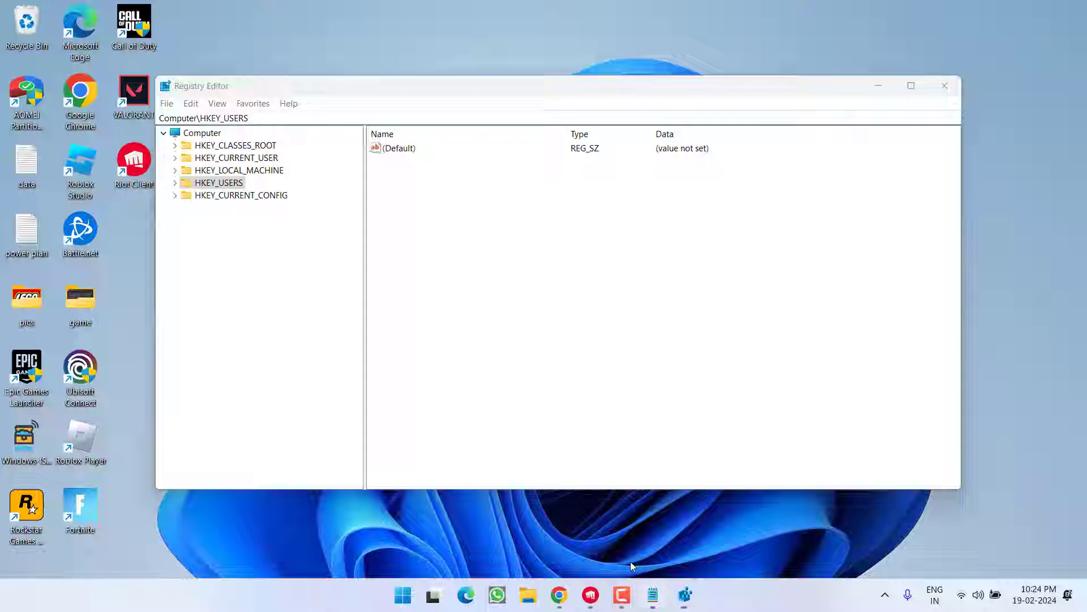
drag(881, 150, 363, 149)
click(350, 151)
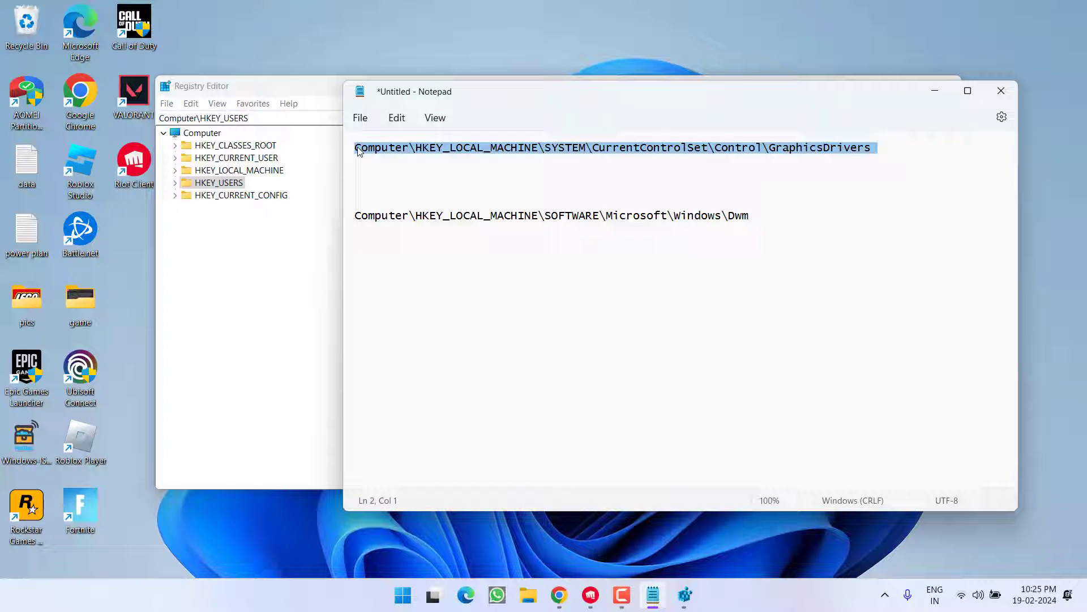
right_click(357, 151)
click(395, 220)
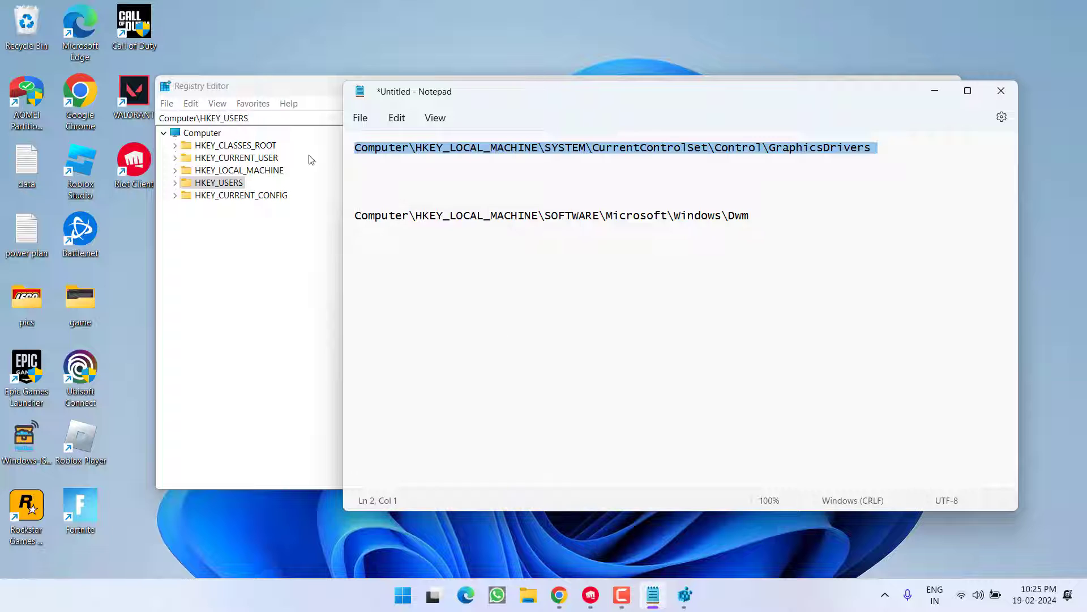
click(255, 115)
key(BackSpace)
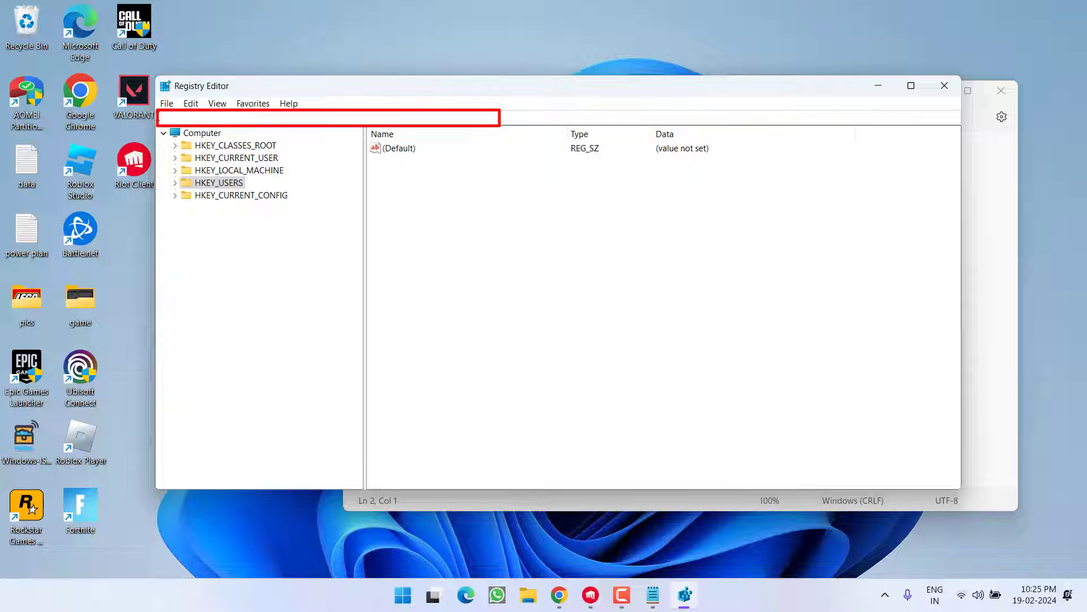
key(ctrl+v)
key(Return)
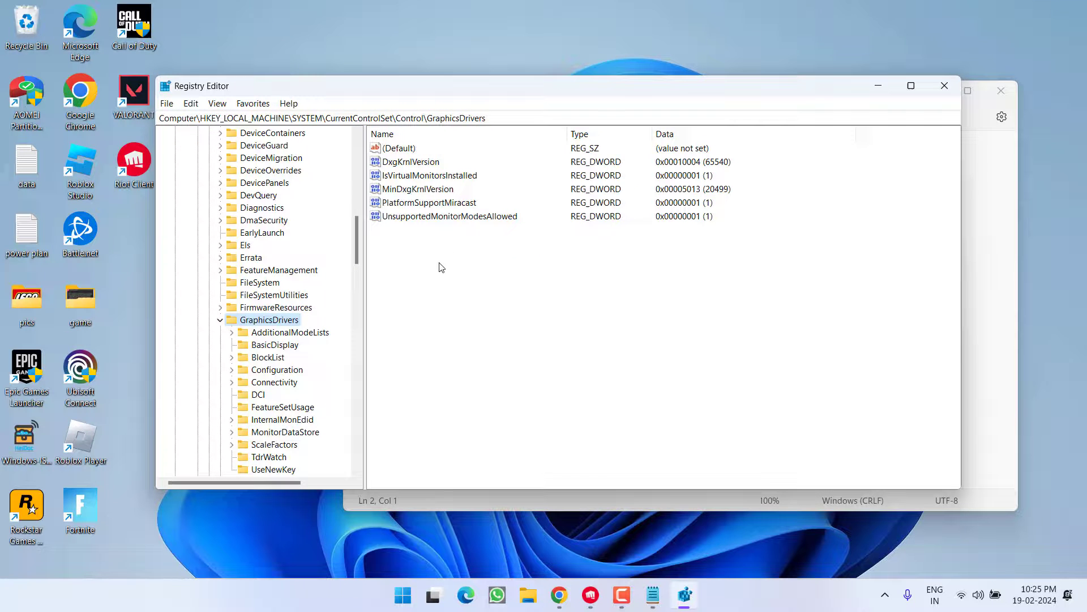
Create a DWORD (32-bit) value named TdrDelay with data 8 under GraphicsDrivers.
right_click(410, 252)
mouse_move(470, 254)
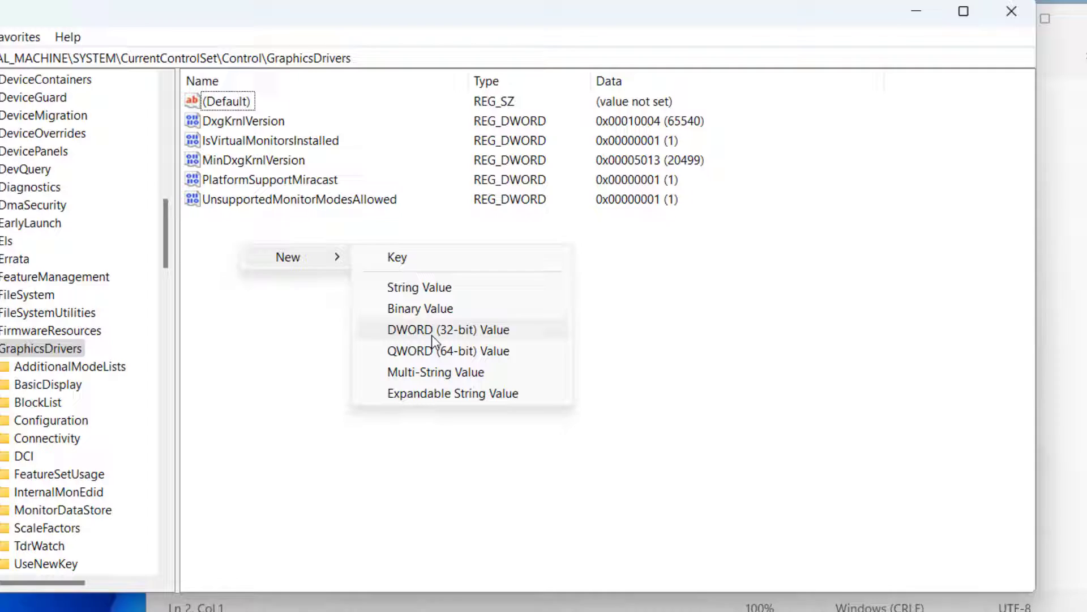
click(416, 332)
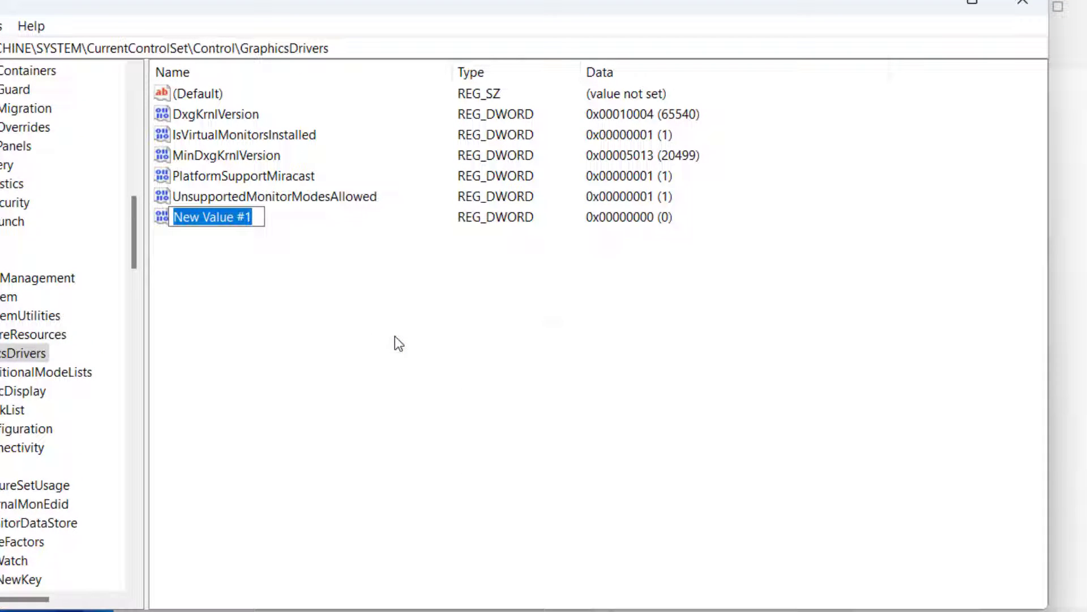
text(TdrDelay)
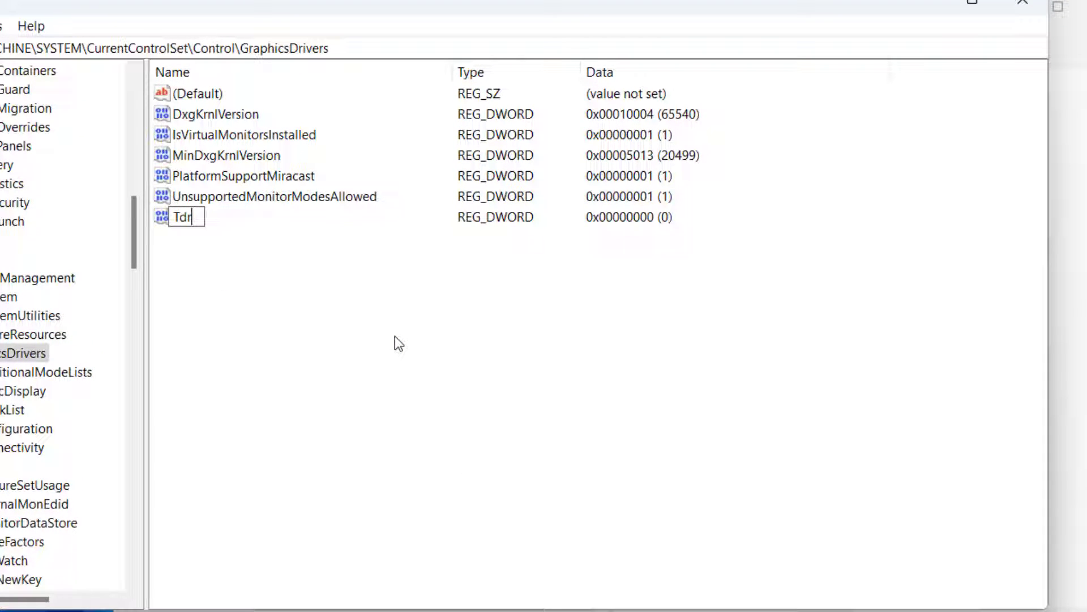
key(Return)
key(Return)
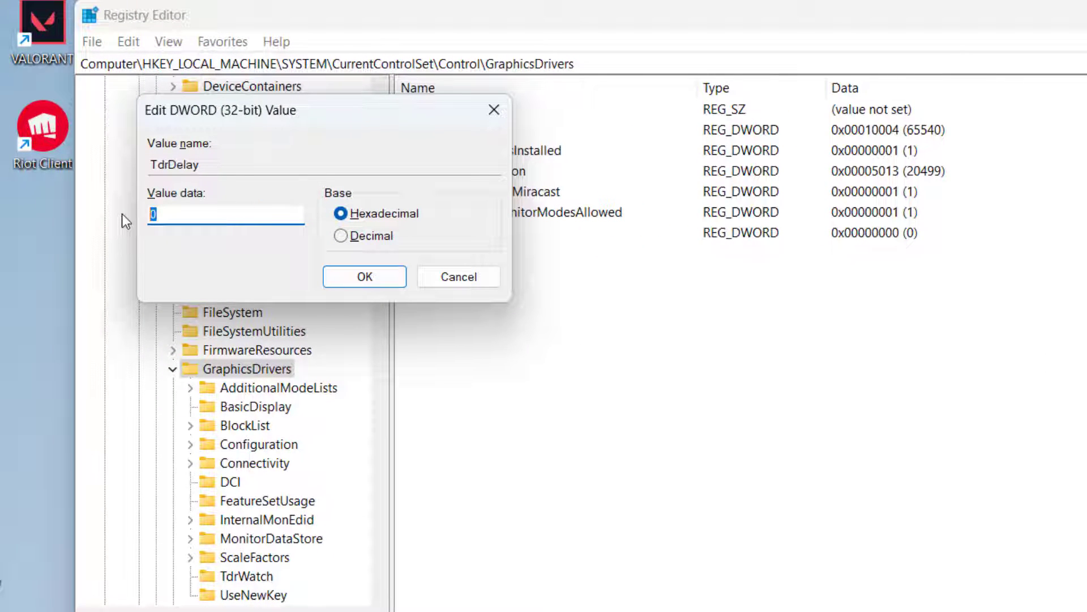
text(8)
click(354, 281)
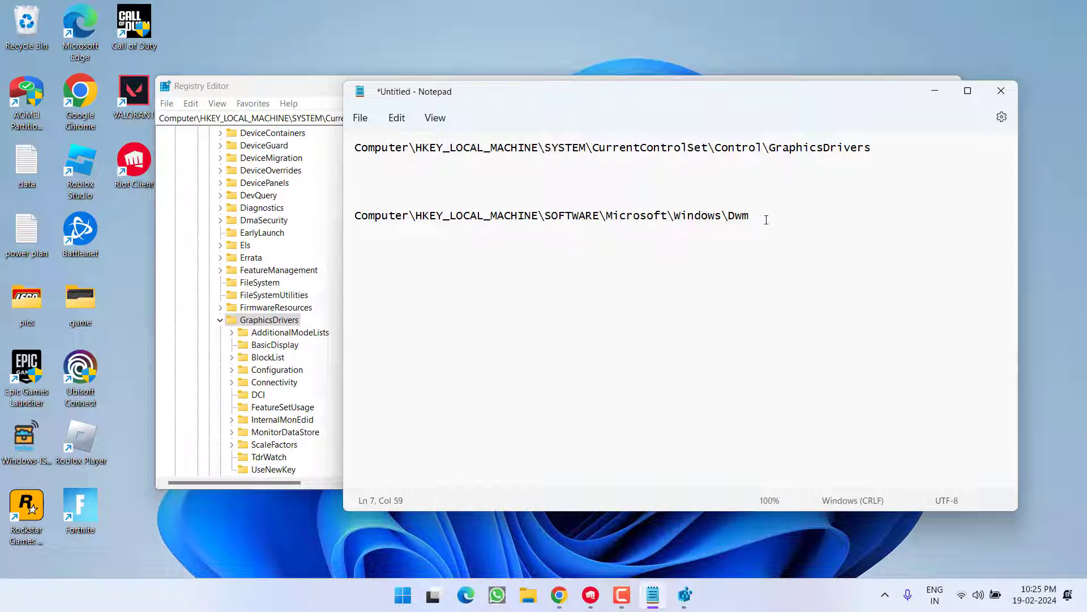
drag(766, 219, 355, 218)
Go to the Dwm key using the path copied from Notepad.
right_click(364, 215)
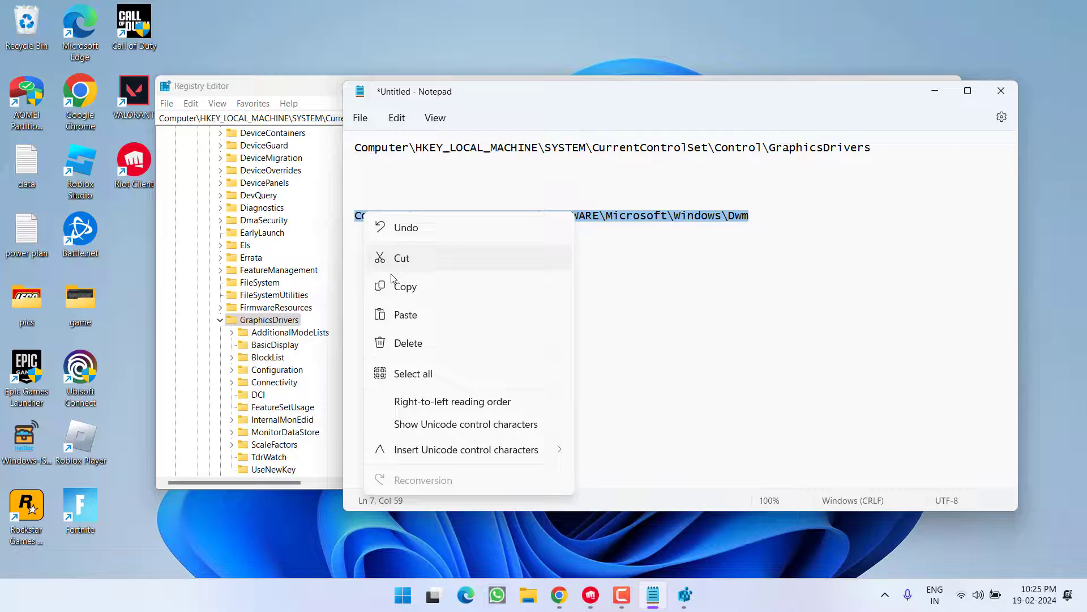
click(389, 280)
click(315, 91)
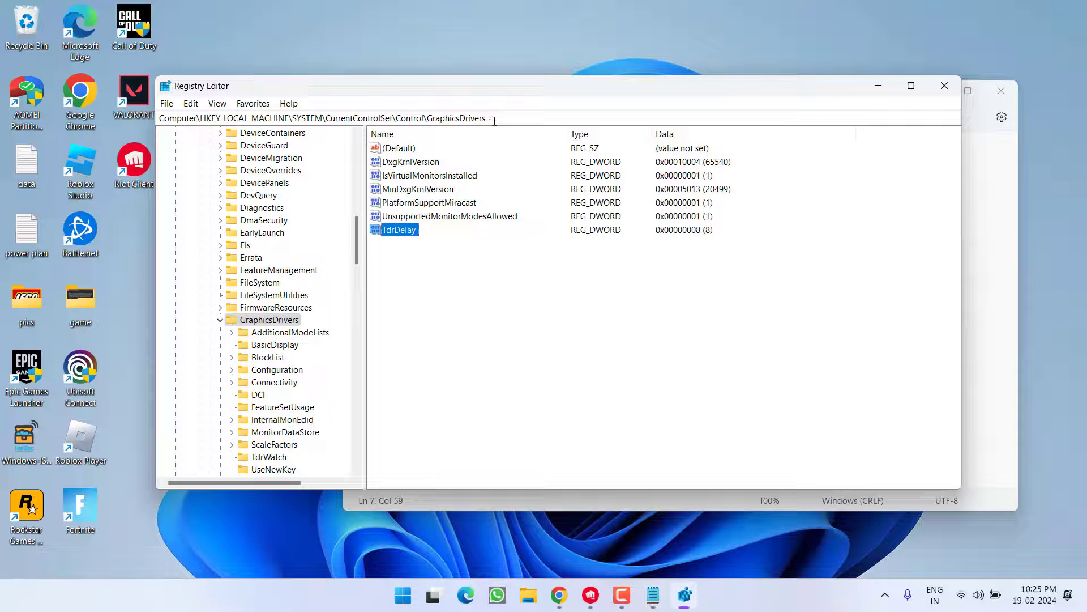
drag(494, 121, 159, 118)
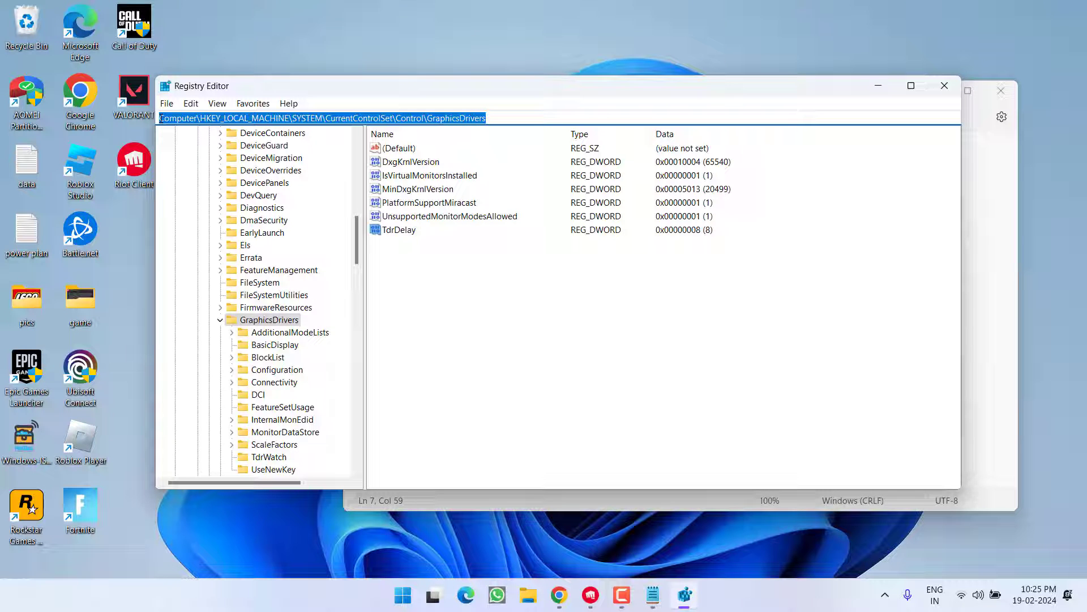
key(ctrl+v)
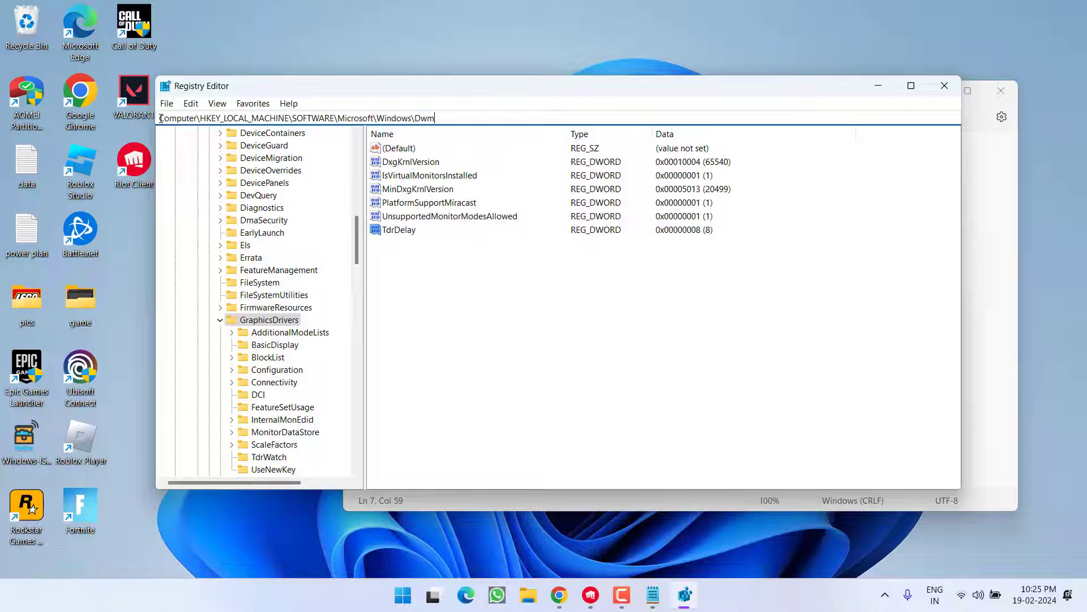
key(Return)
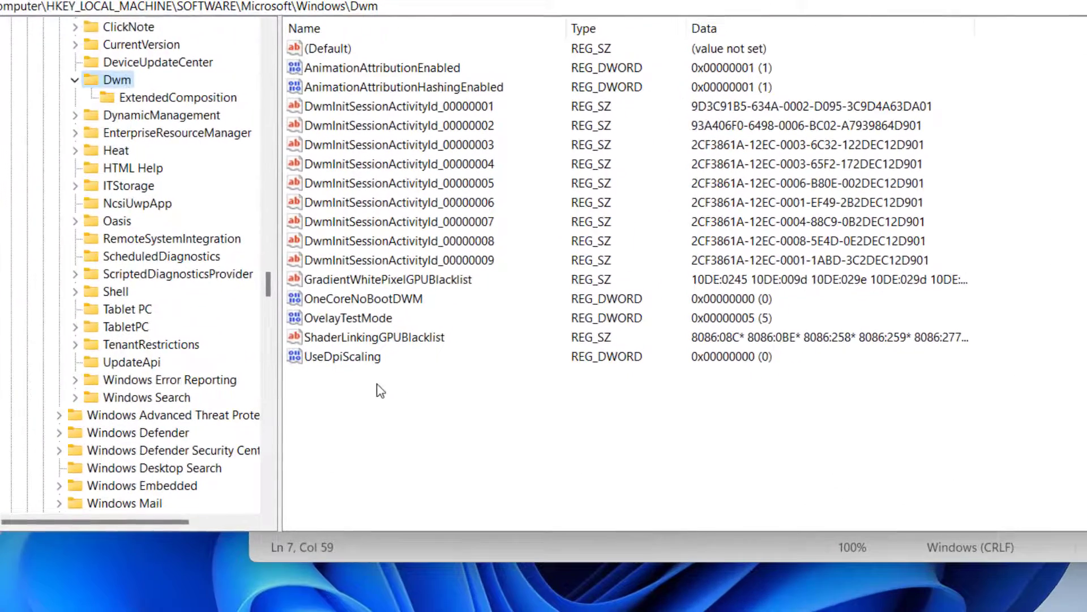
Create a DWORD (32-bit) value named OverlayTestmode with data 5 in Dwm.
right_click(375, 415)
mouse_move(419, 427)
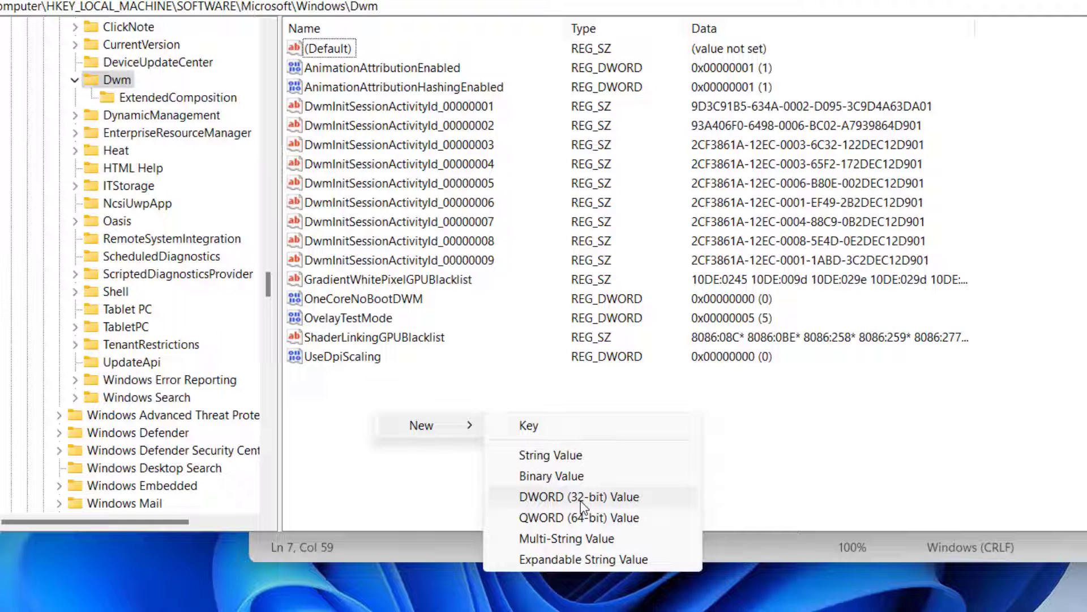
click(607, 496)
text(O)
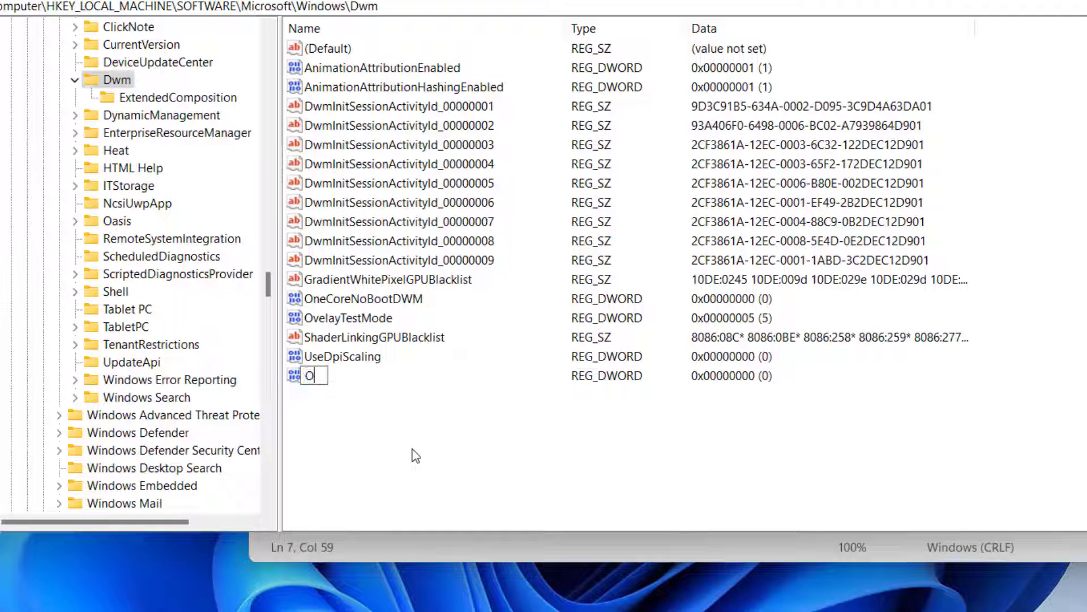
text(verlayTestmode)
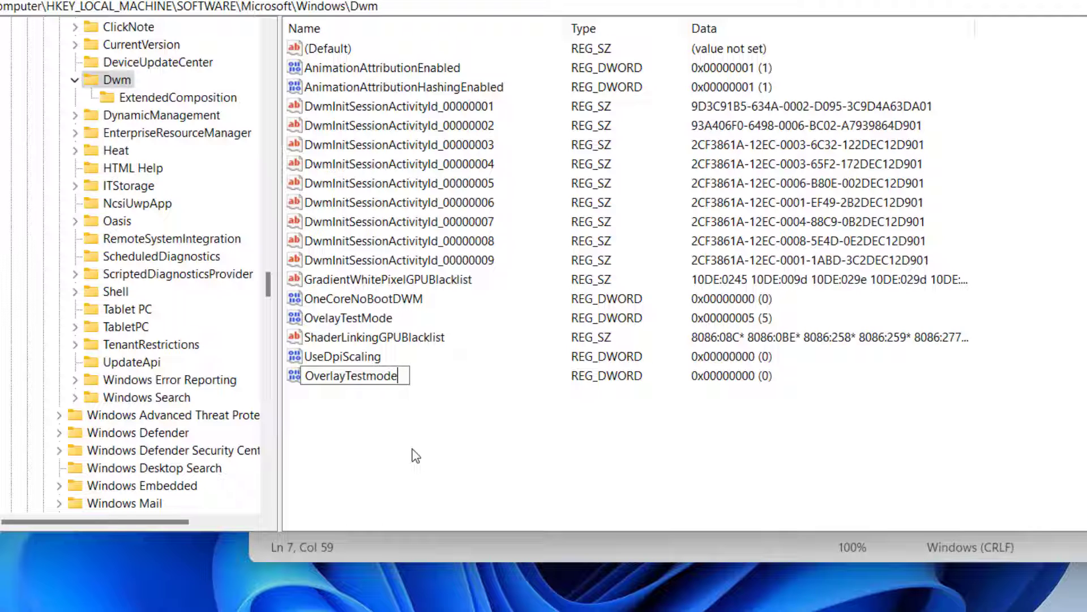
key(Return)
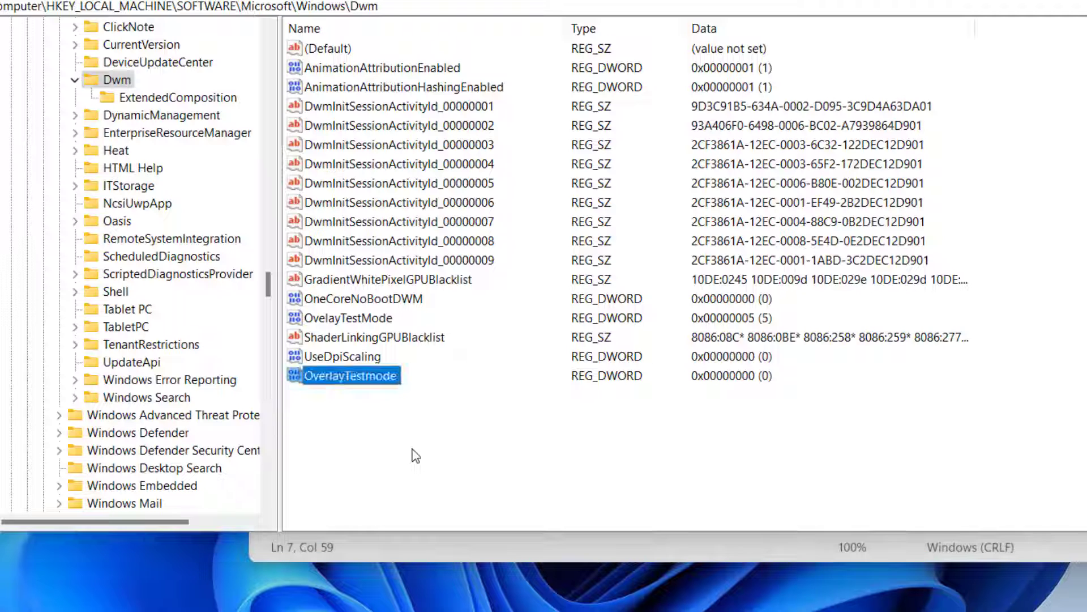
key(Return)
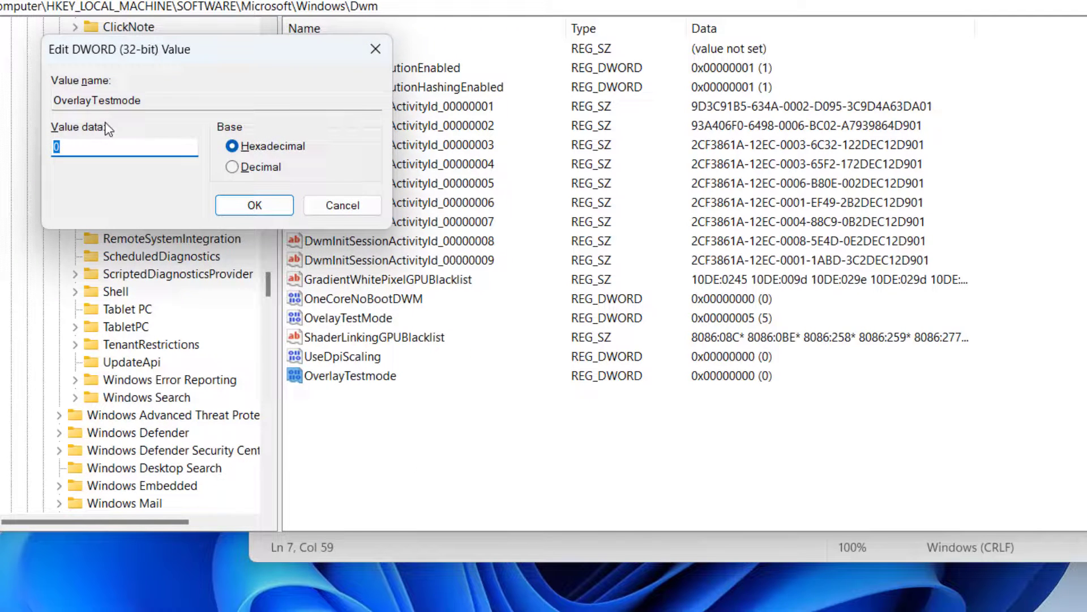
text(5)
click(254, 205)
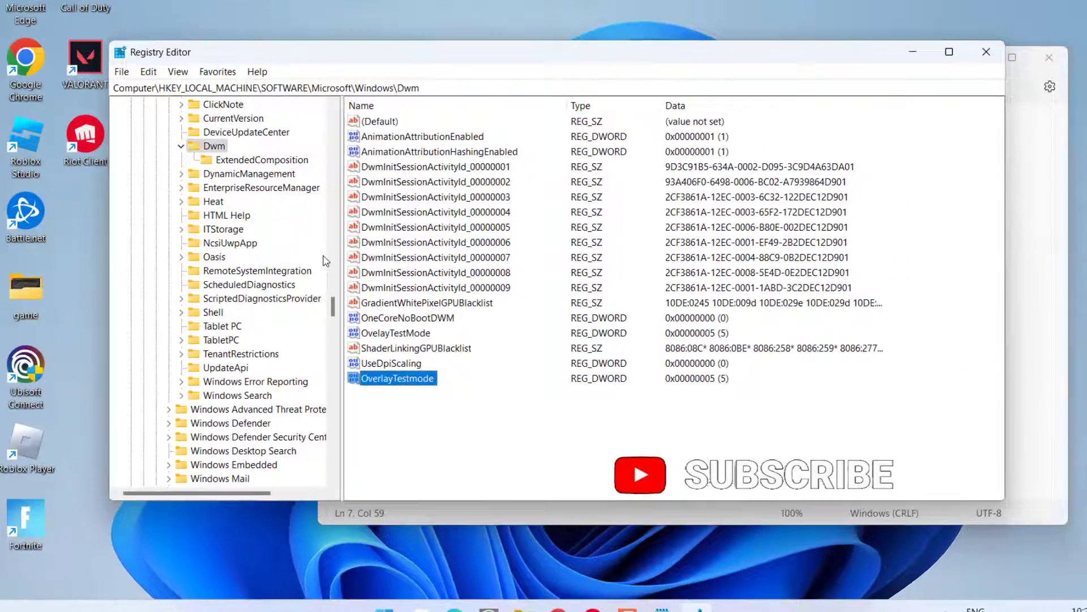
Minimize Registry Editor to reveal the desktop.
click(912, 51)
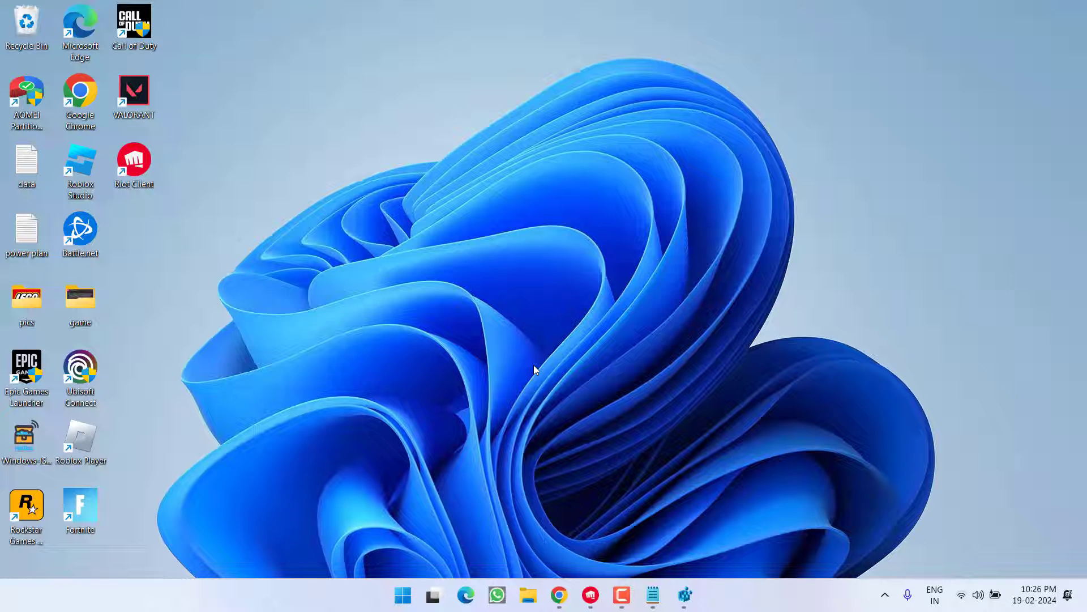
Save mpo_disable.reg from the NVIDIA support page to the Desktop.
click(559, 595)
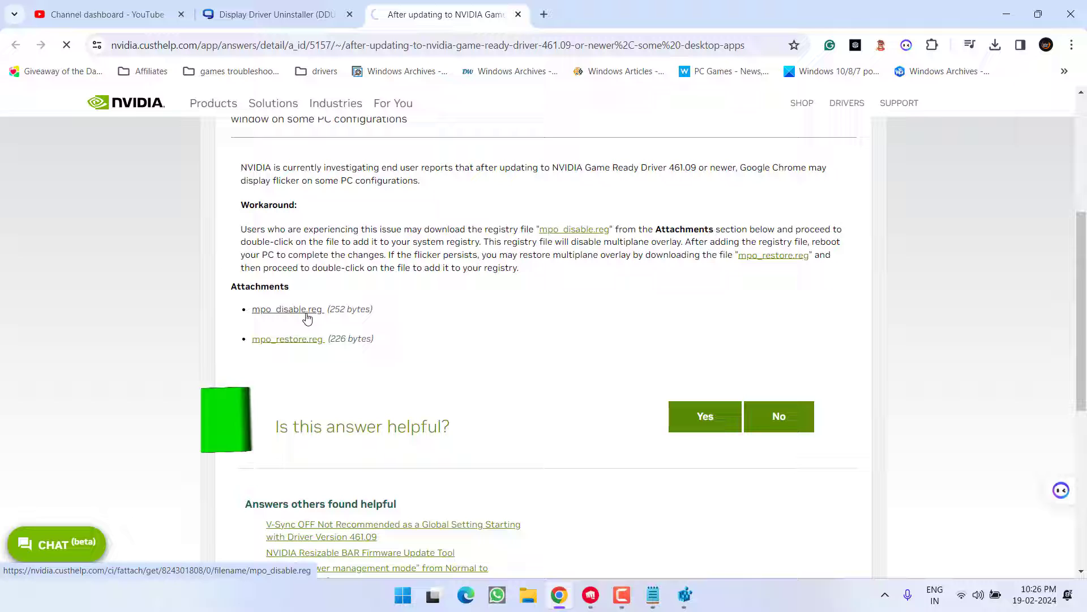
click(300, 311)
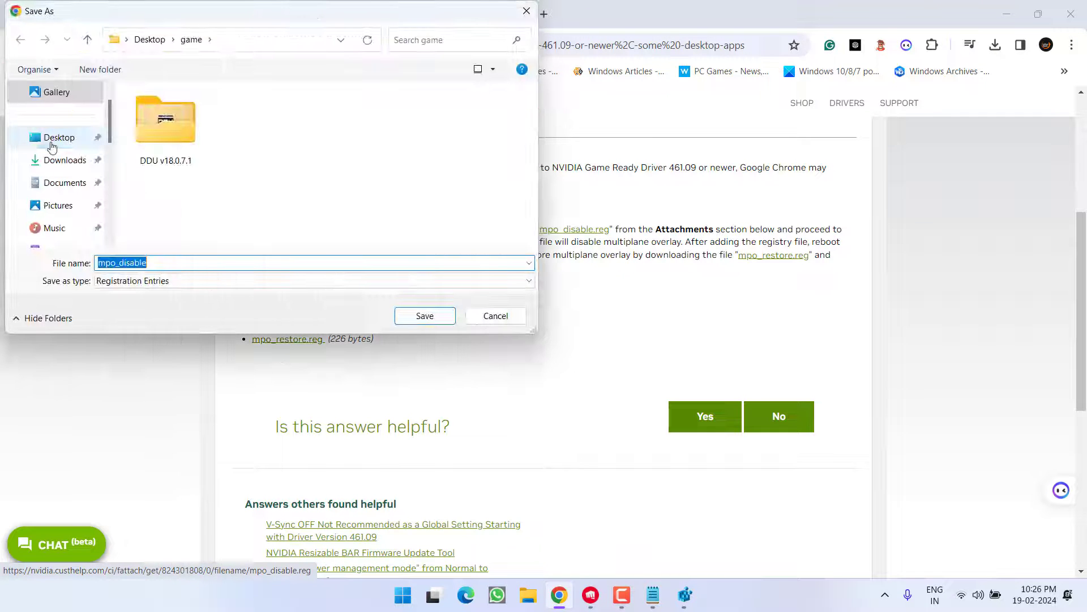
click(51, 139)
click(429, 322)
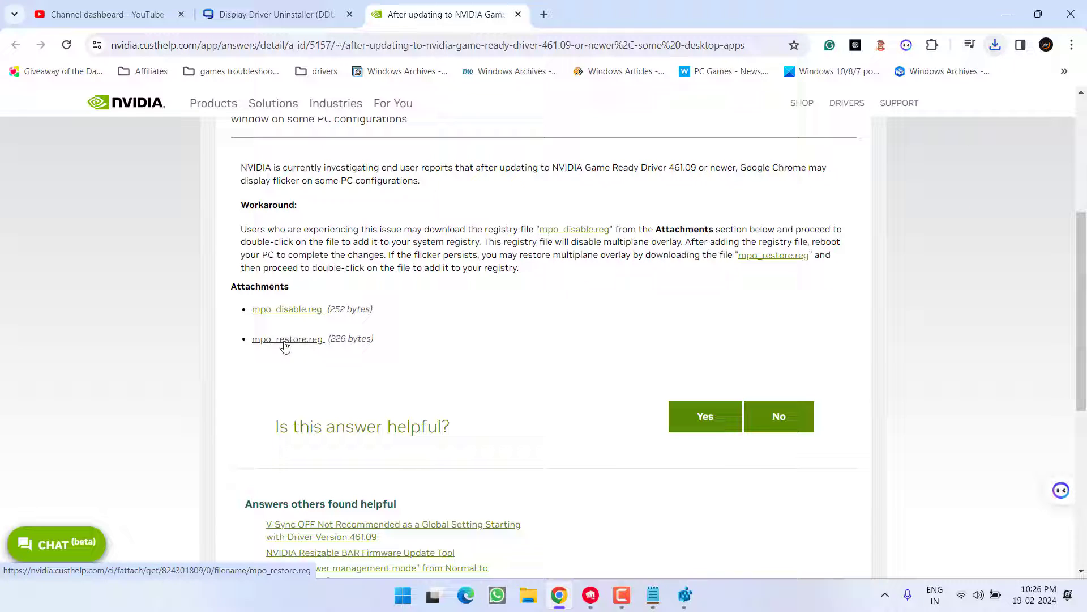
Save mpo_restore.reg to the Desktop too, then minimize Chrome.
click(293, 347)
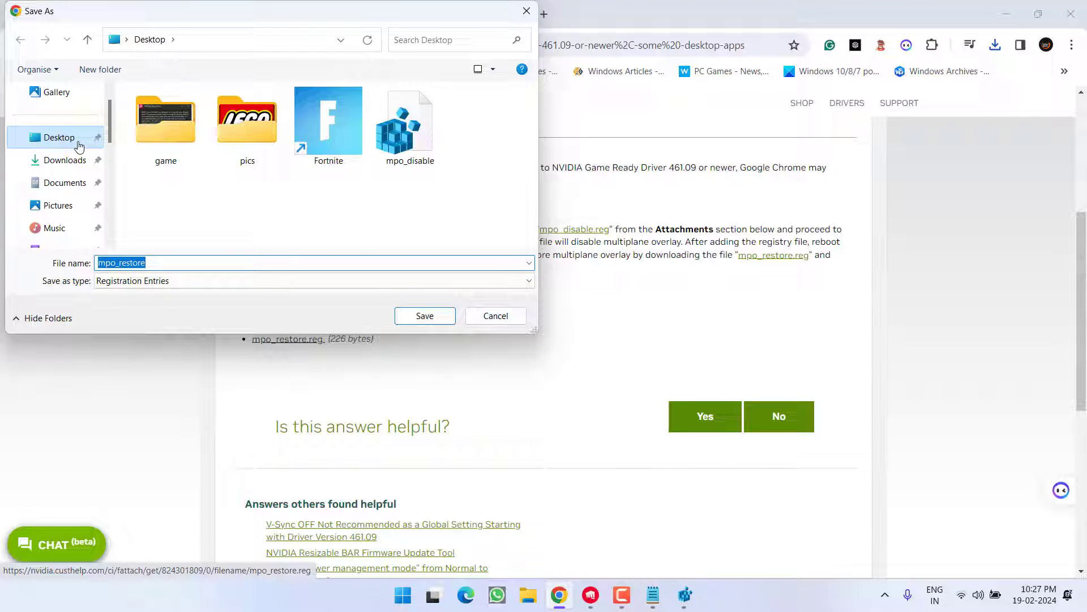
click(62, 143)
click(425, 315)
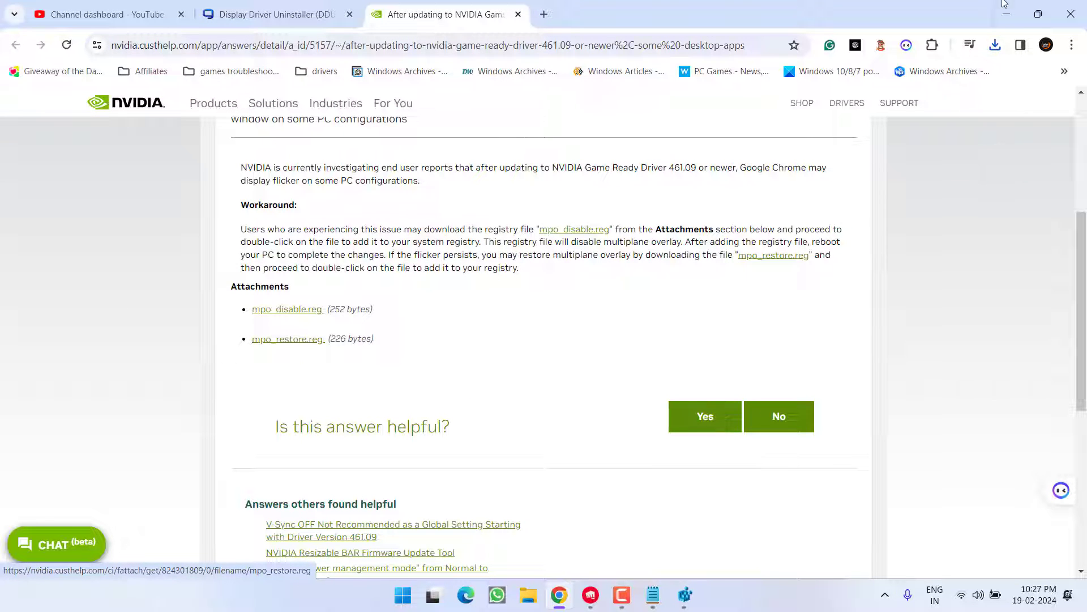
click(1011, 10)
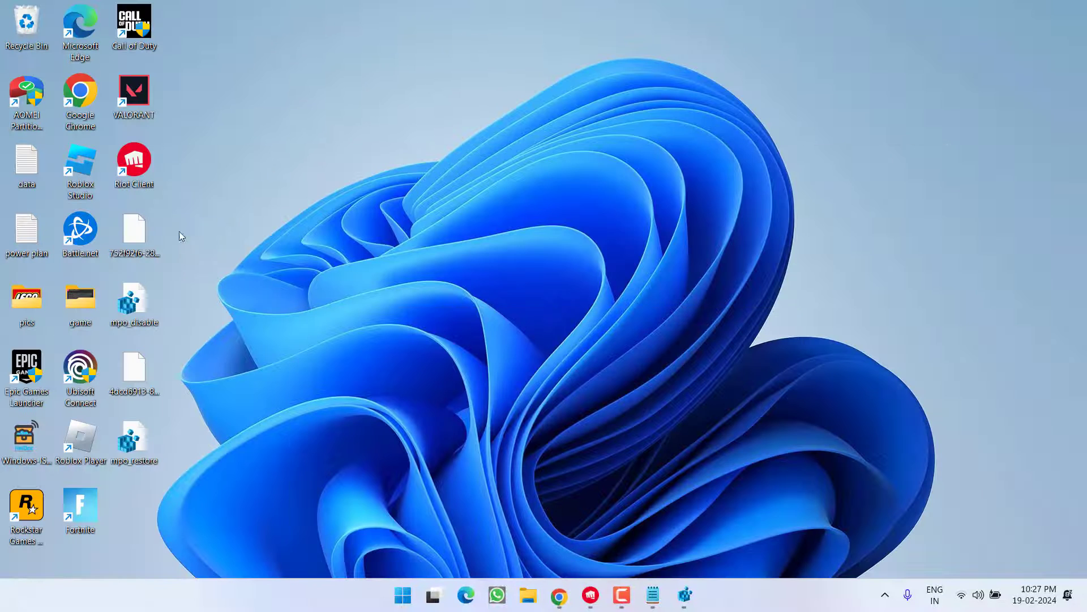
Merge mpo_disable.reg into the registry, approving the Run, UAC and confirmation prompts.
right_click(140, 301)
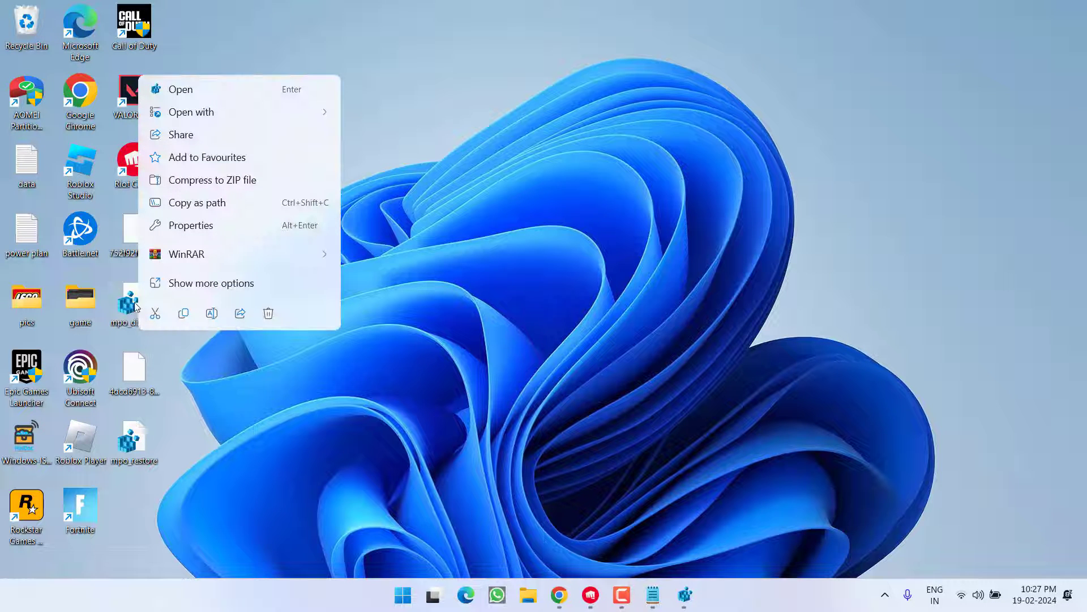
click(208, 94)
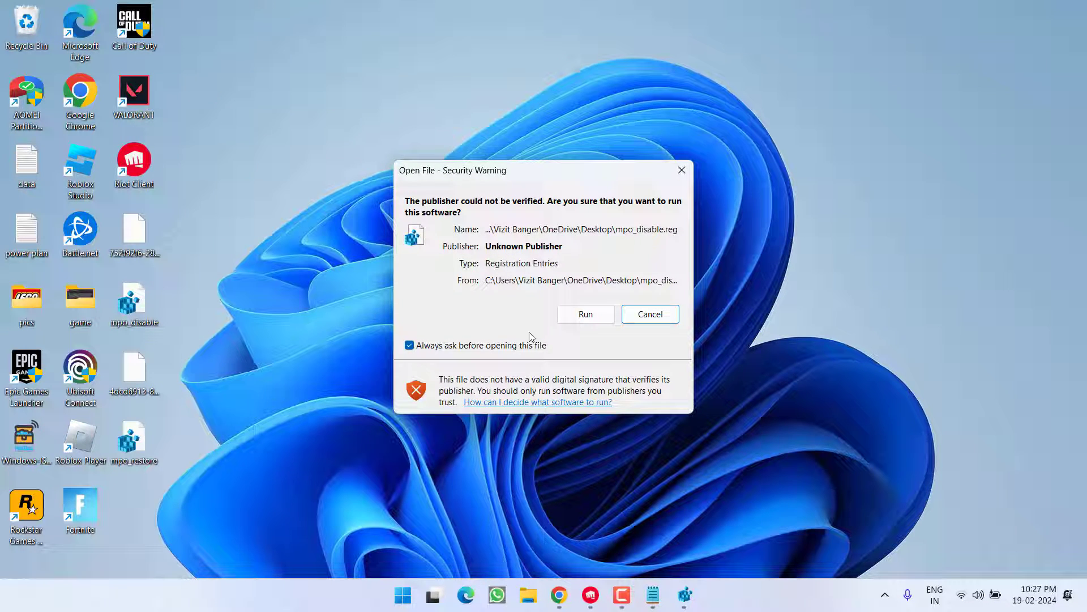
click(587, 315)
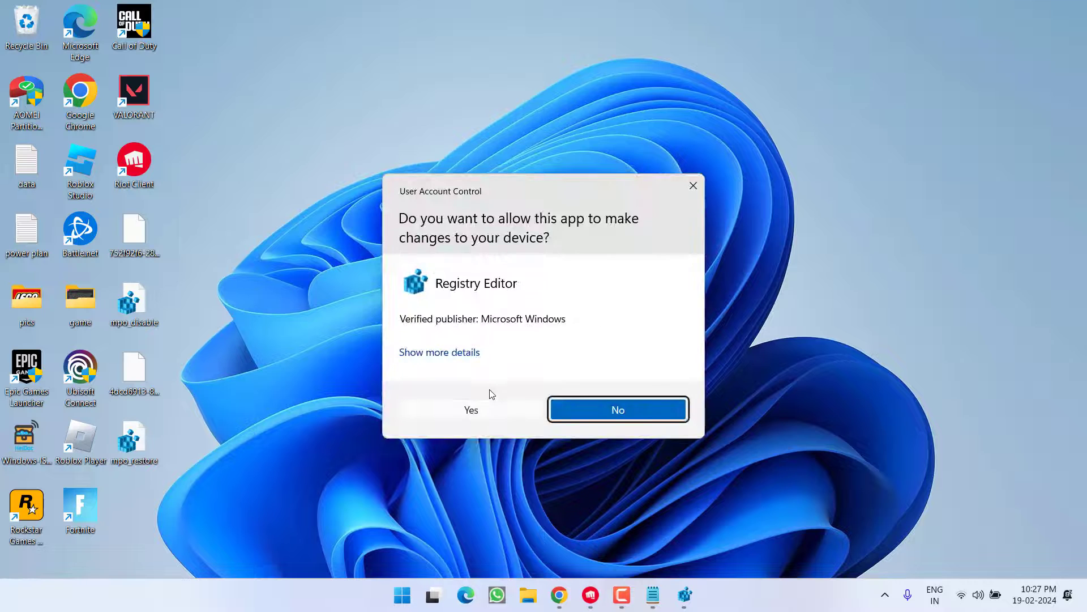
click(492, 413)
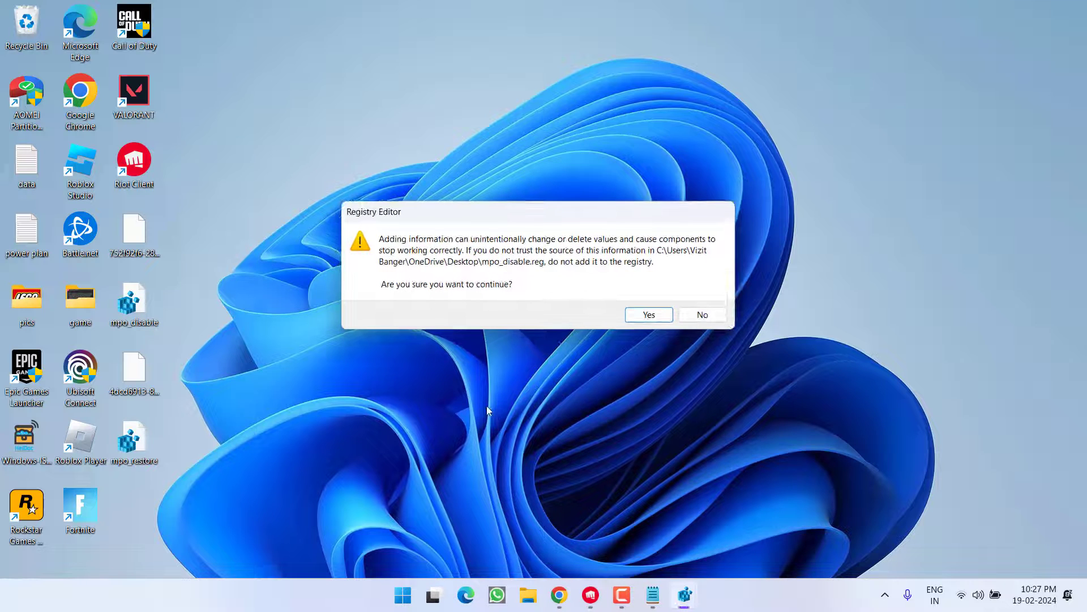
click(649, 315)
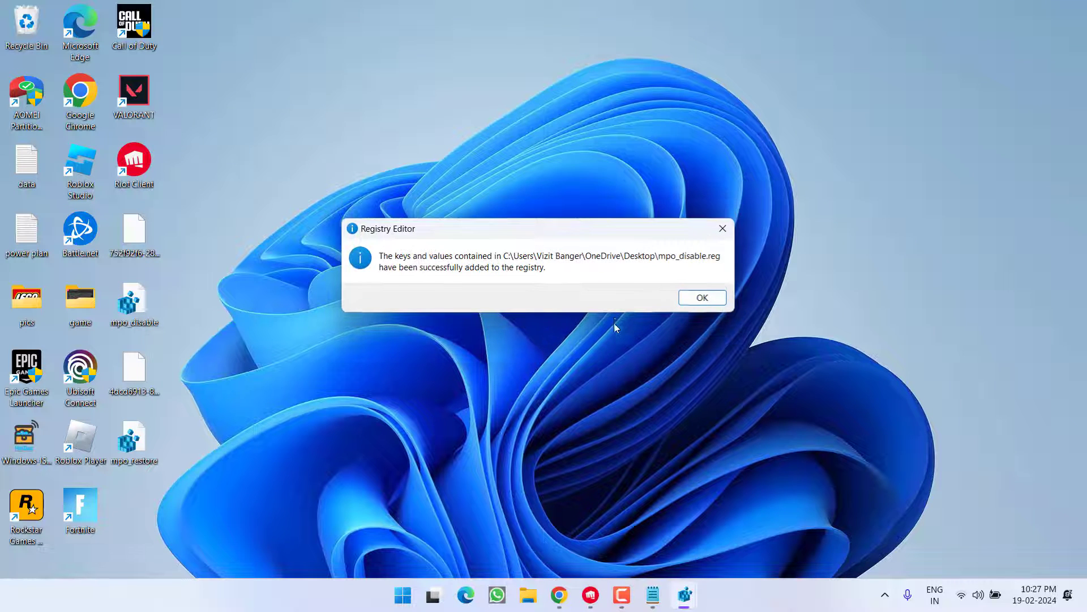
click(702, 298)
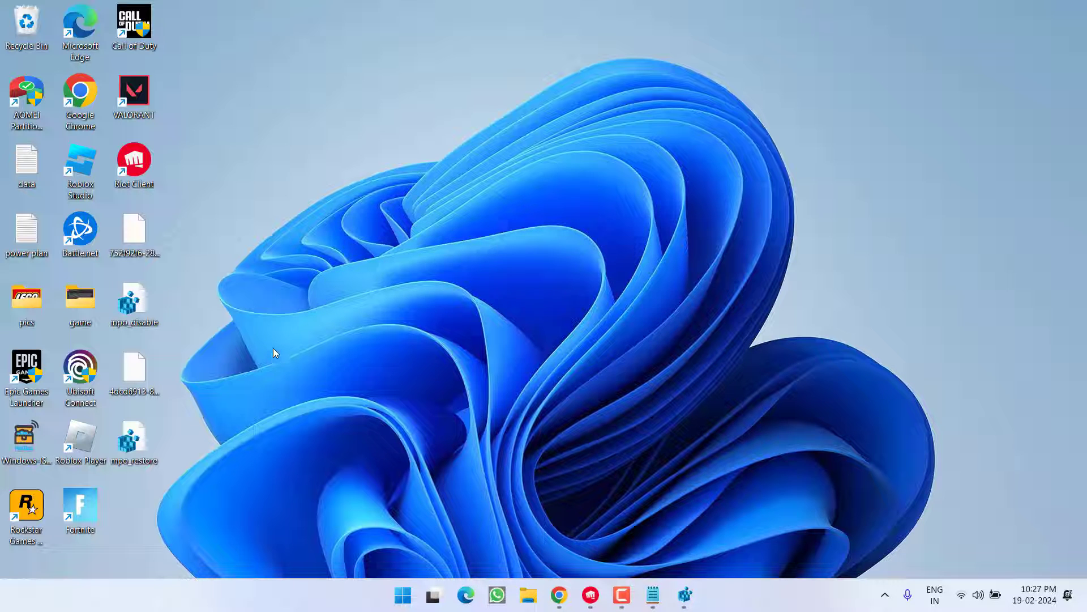
right_click(141, 437)
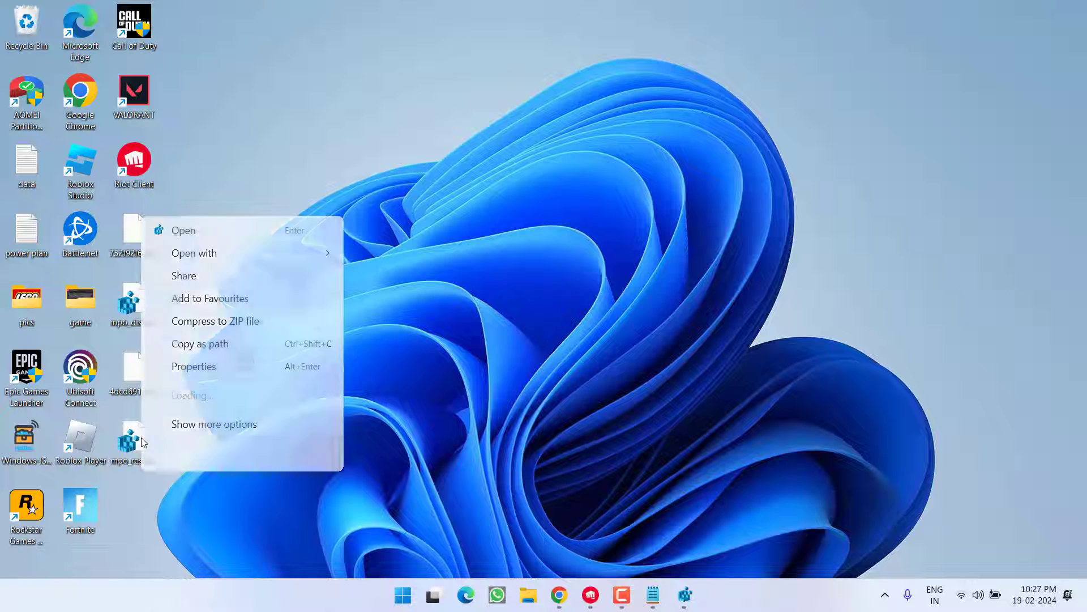
Merge mpo_restore.reg into the registry, accepting the security, UAC and success prompts.
click(192, 242)
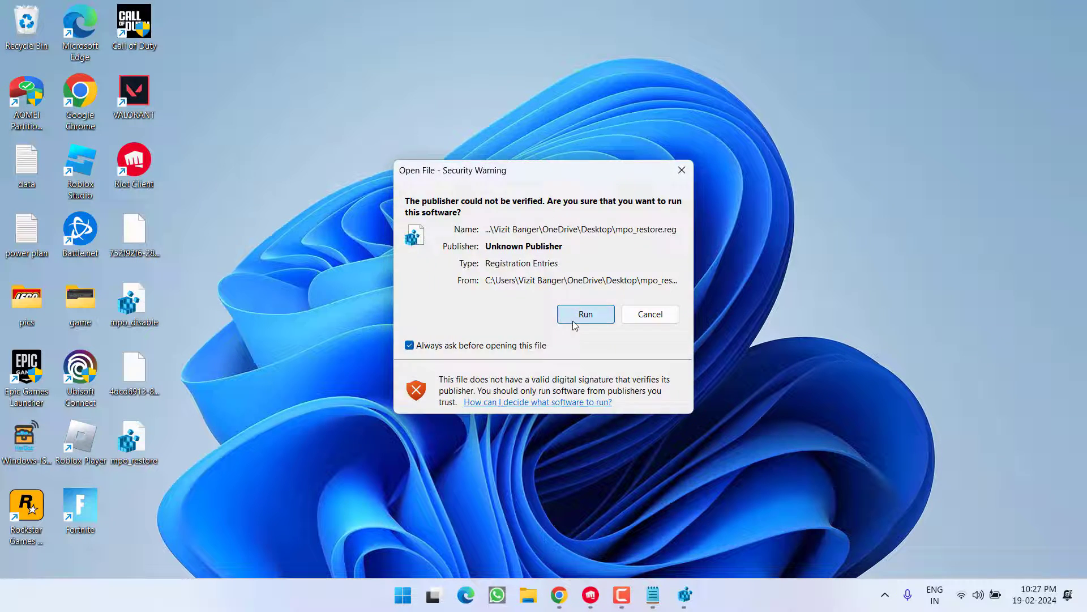
click(575, 323)
click(482, 407)
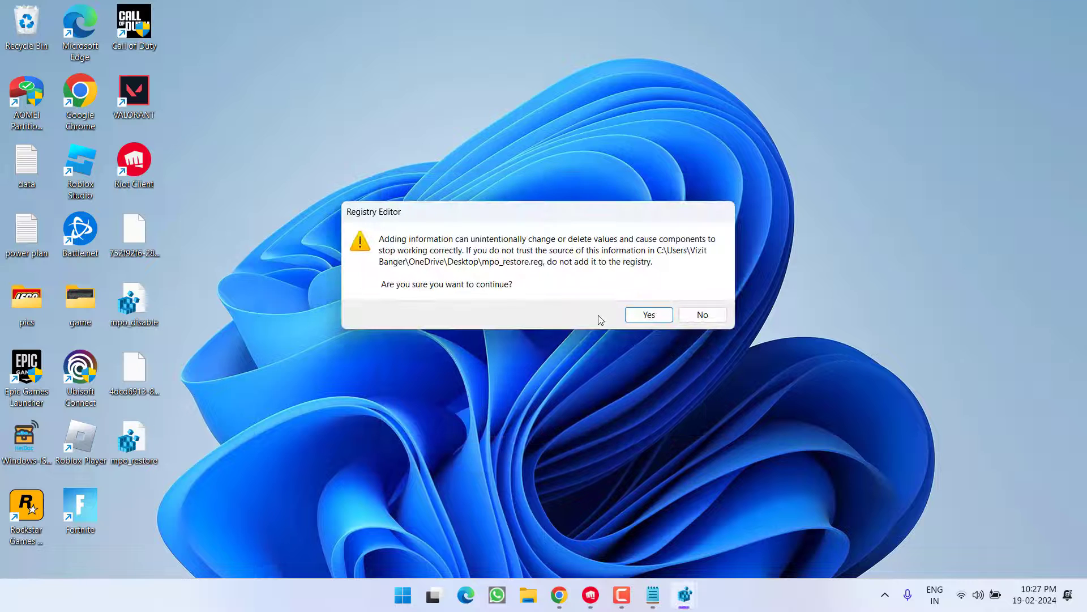
click(649, 315)
key(Return)
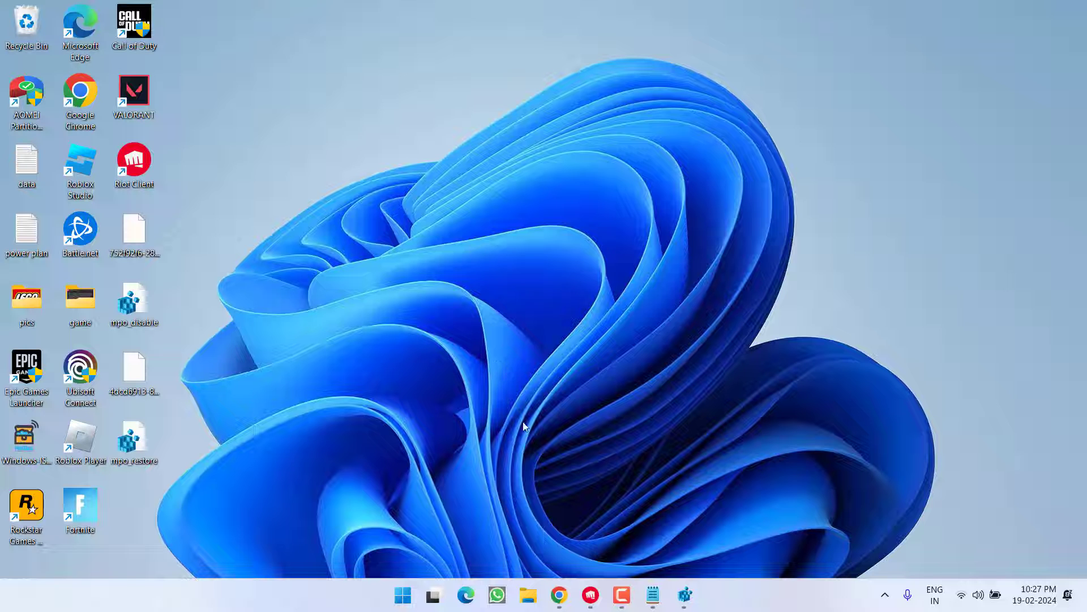
Download the DDU 18.0.7.2 zip from Guru3D's EU mirror and save it.
click(559, 595)
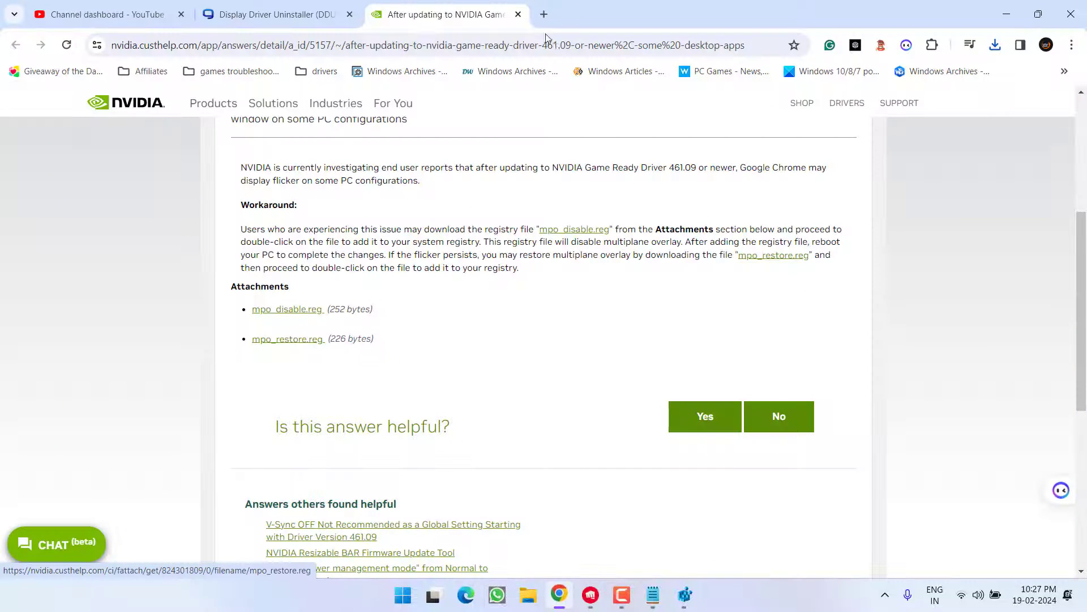
click(279, 11)
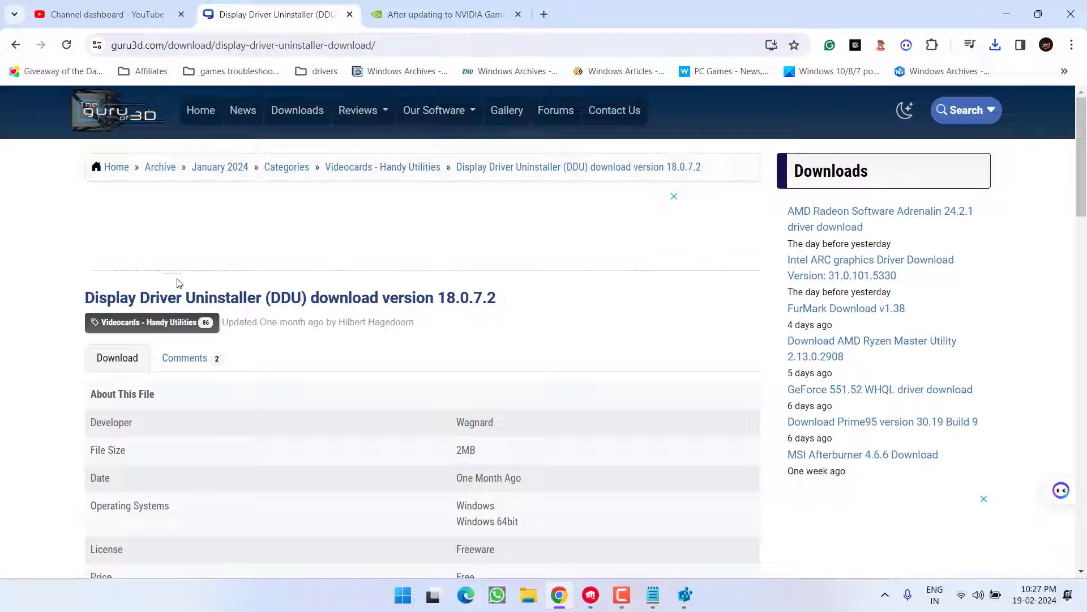
scroll(444, 310, down, 7)
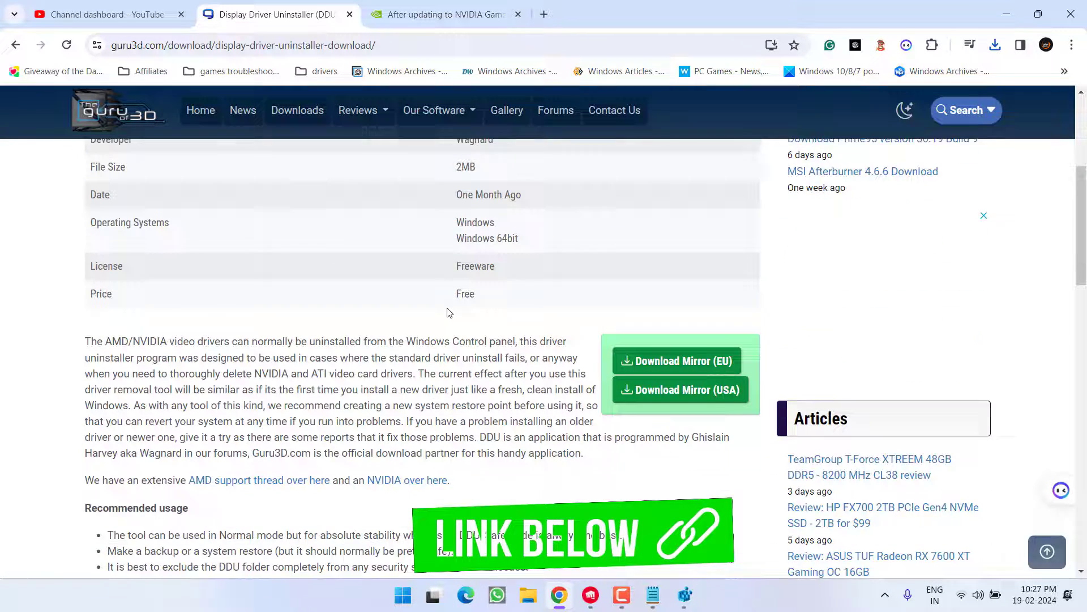
click(683, 220)
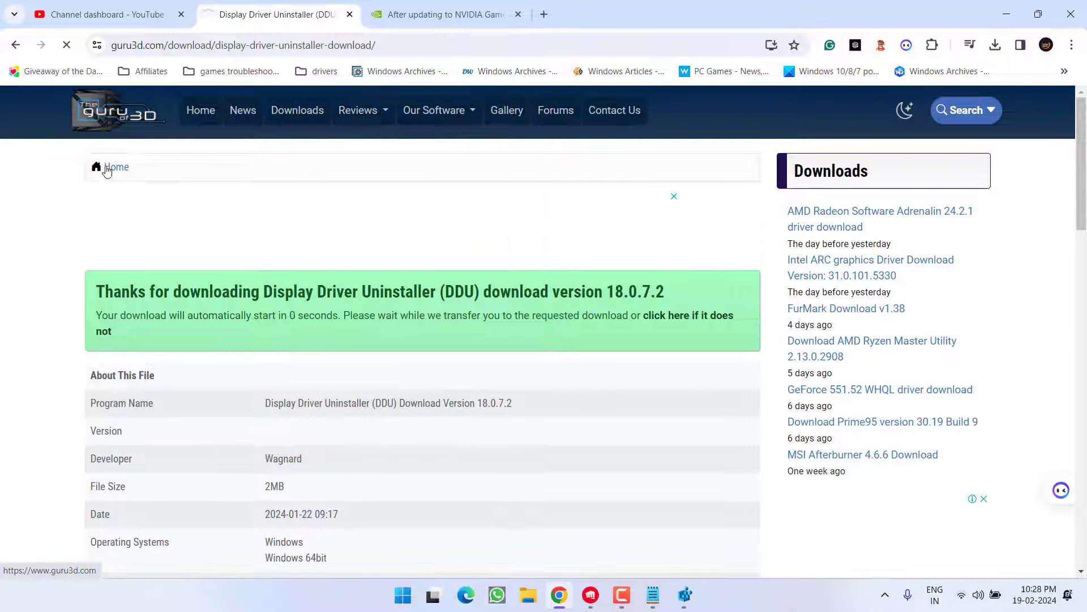
click(409, 316)
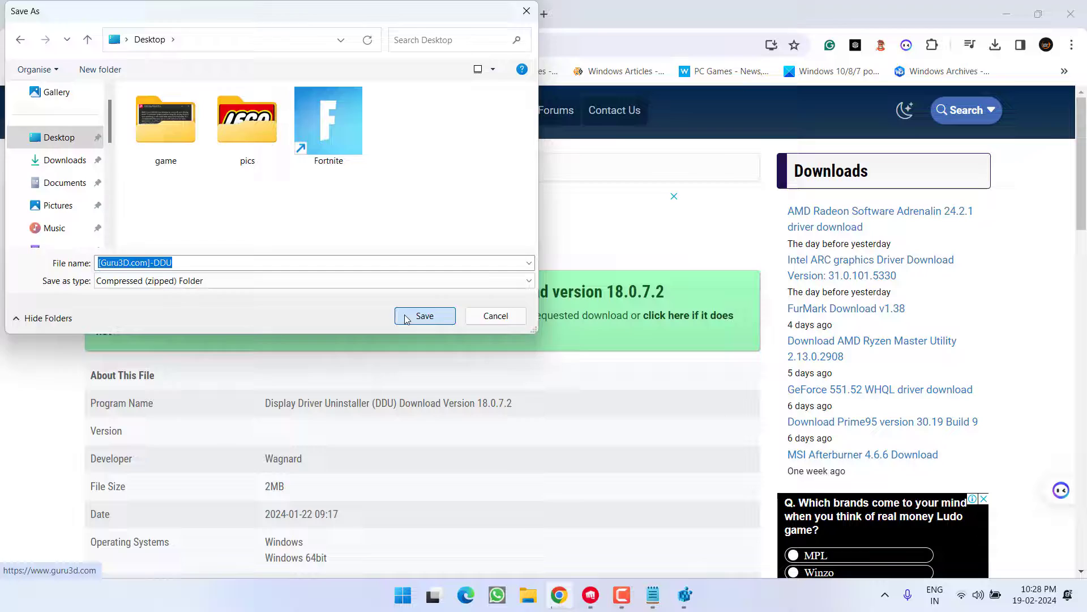
Open the downloaded DDU zip and drag its contents onto the Desktop.
click(1007, 14)
double_click(146, 450)
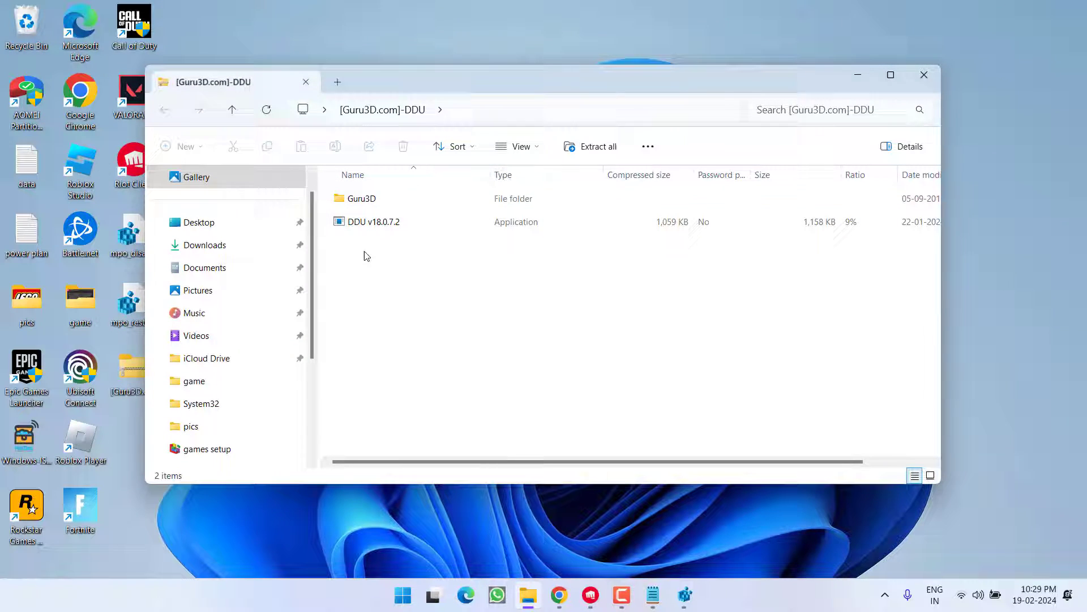
drag(362, 271, 277, 545)
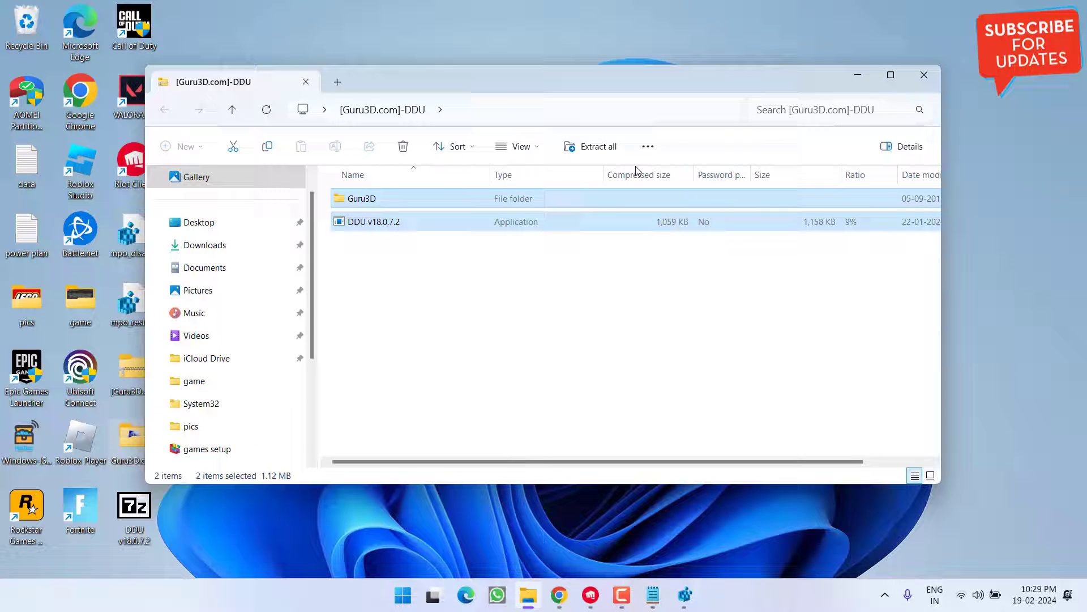
click(936, 76)
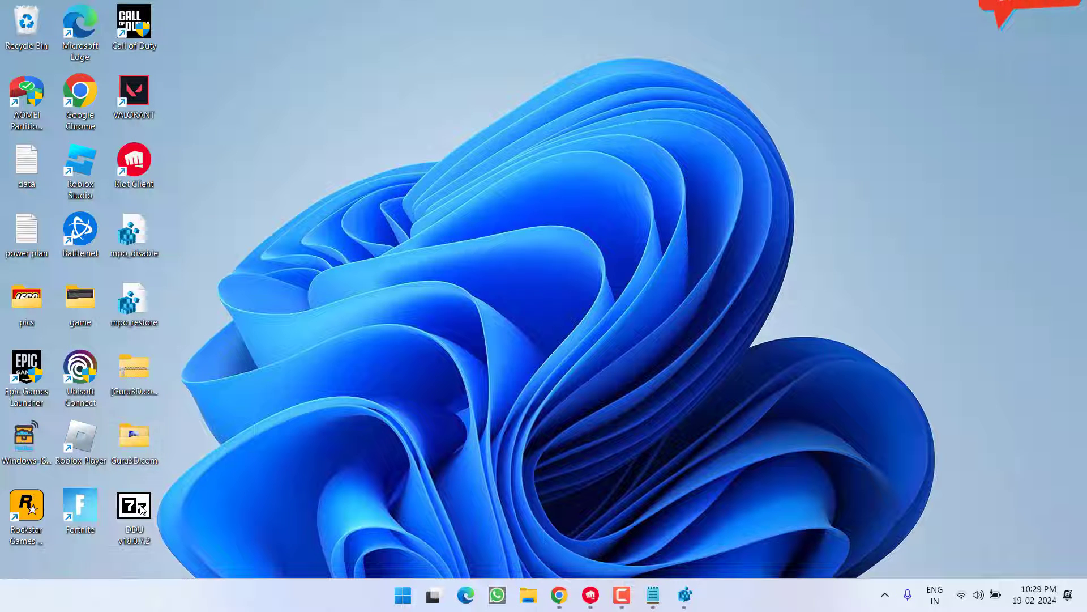
Extract the DDU v18.0.7.2 self-extractor to the Desktop and open its folder.
double_click(135, 506)
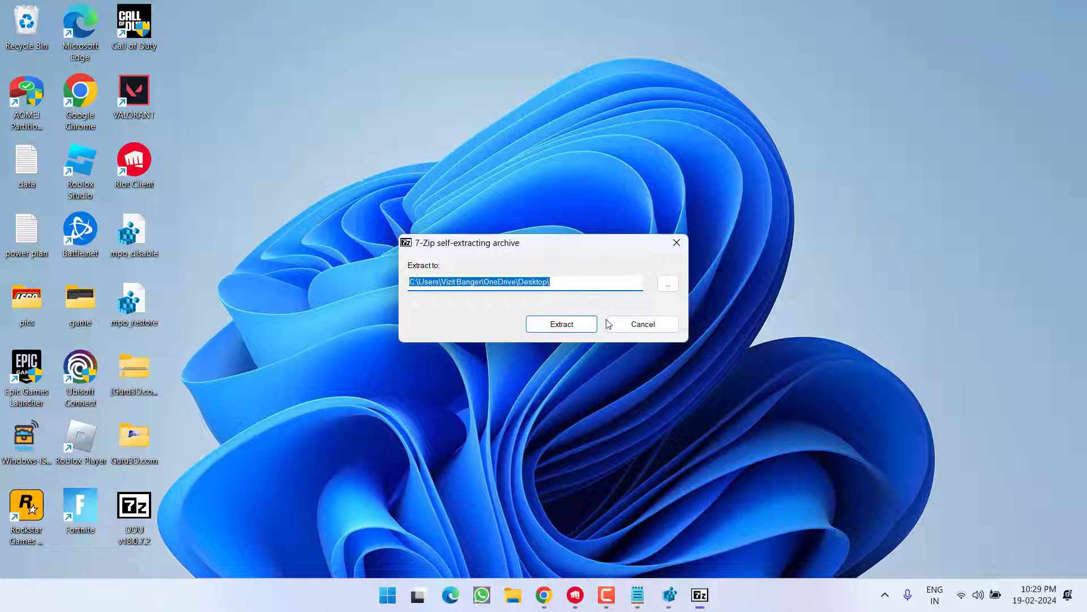
click(563, 324)
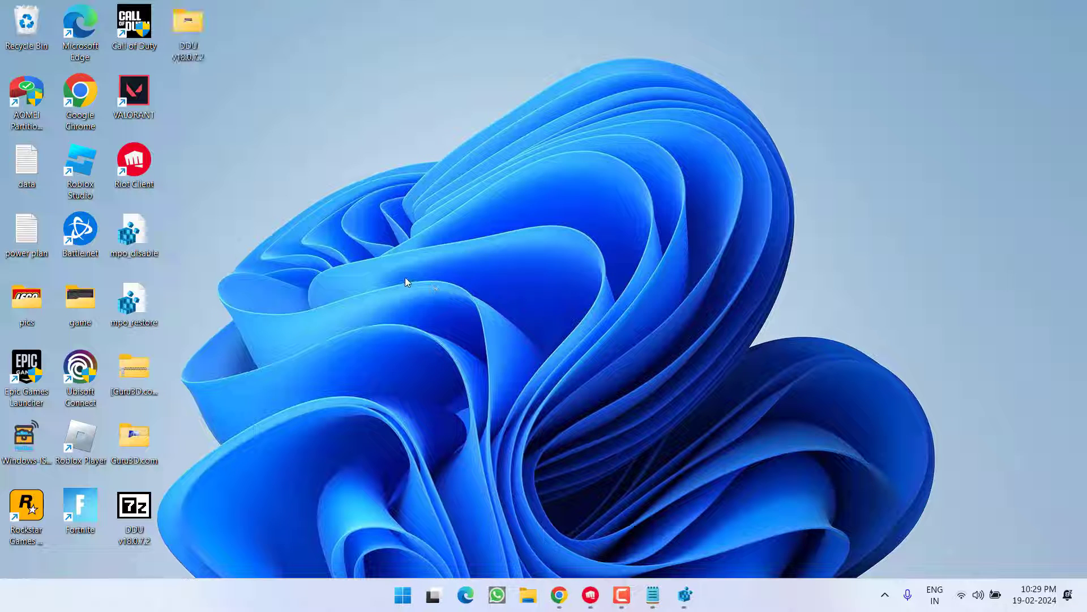
double_click(186, 25)
click(405, 227)
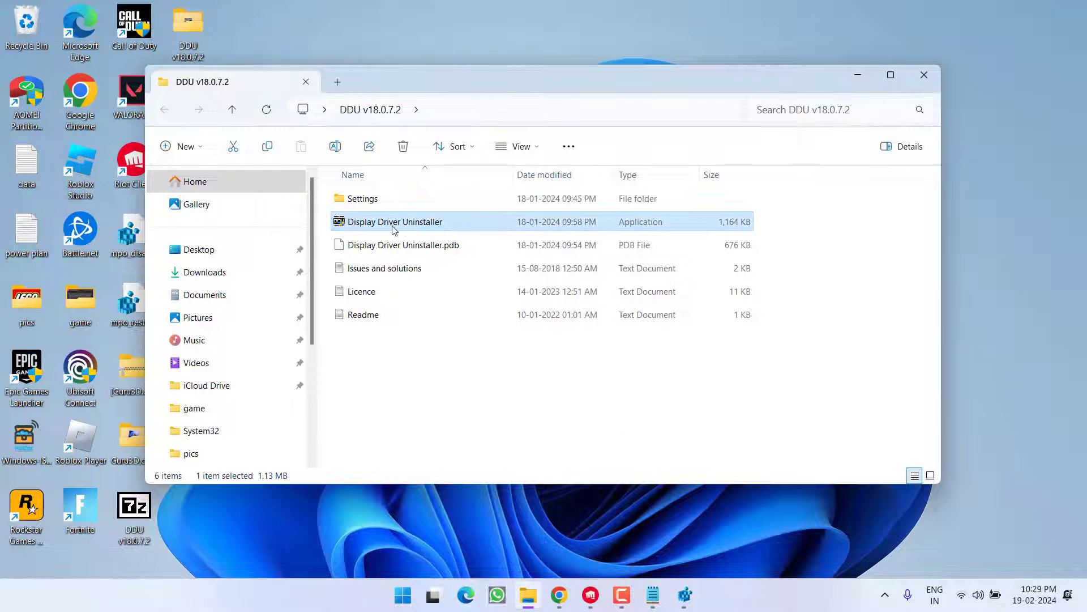
Run Display Driver Uninstaller as administrator, dismissing the first-launch, Options and Safe Mode notices.
right_click(405, 226)
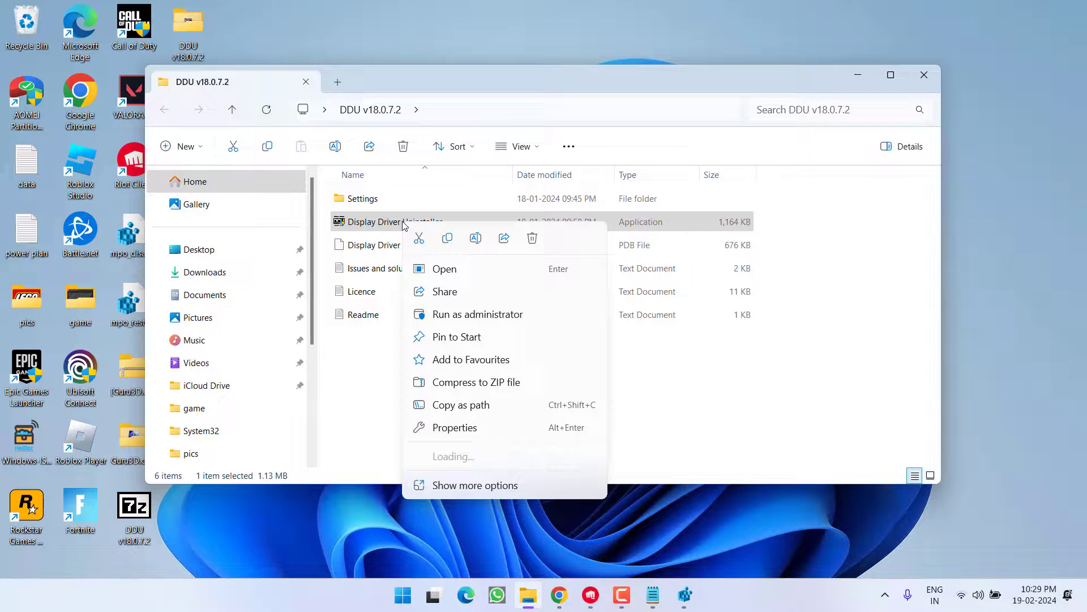
click(496, 316)
click(465, 435)
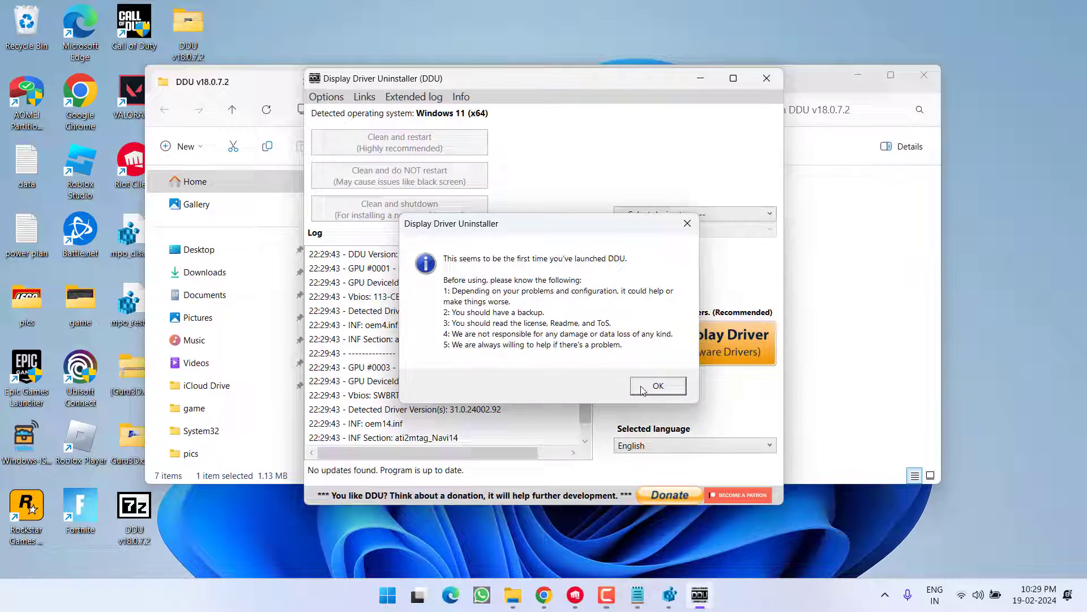
click(651, 385)
click(715, 545)
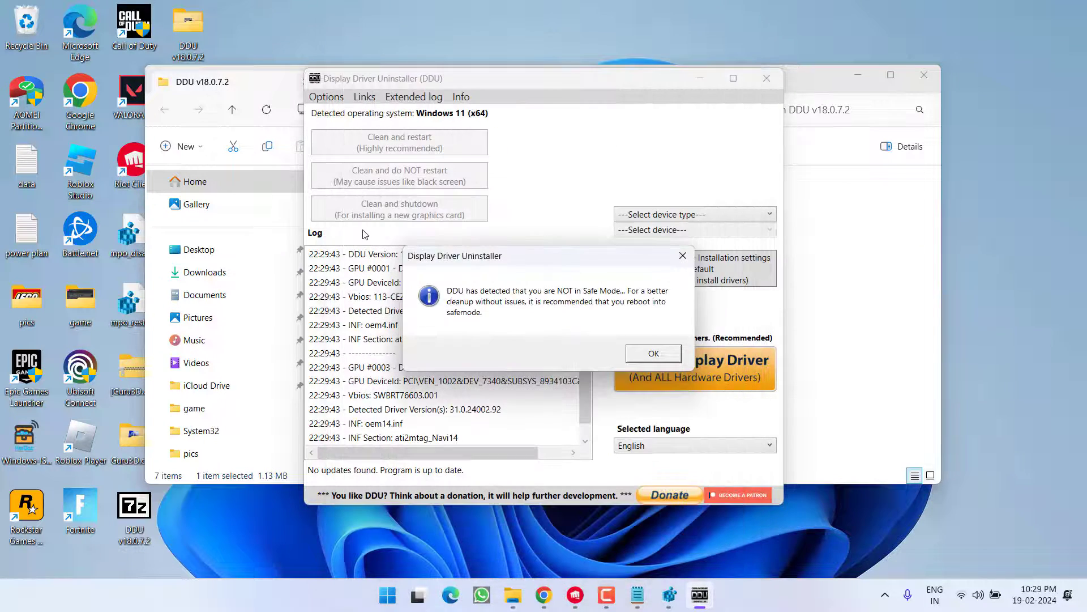
click(653, 355)
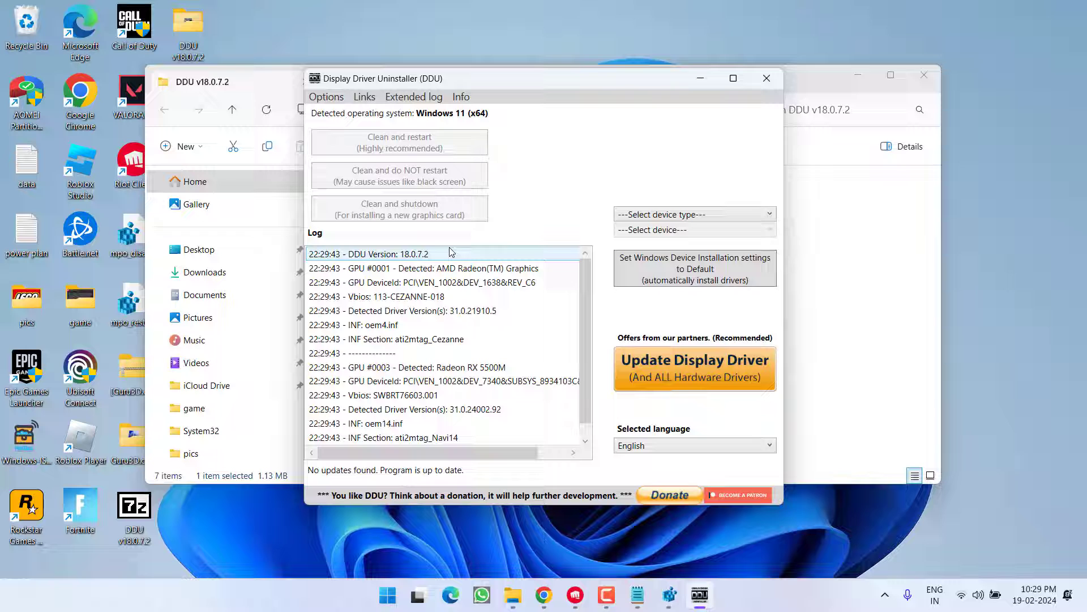
right_click(390, 589)
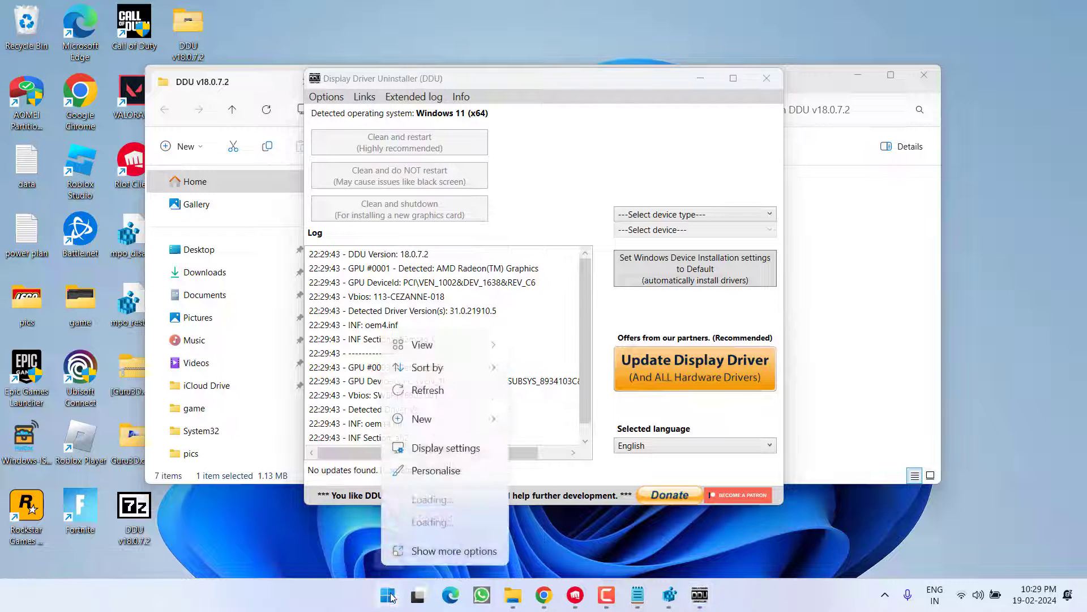
click(345, 512)
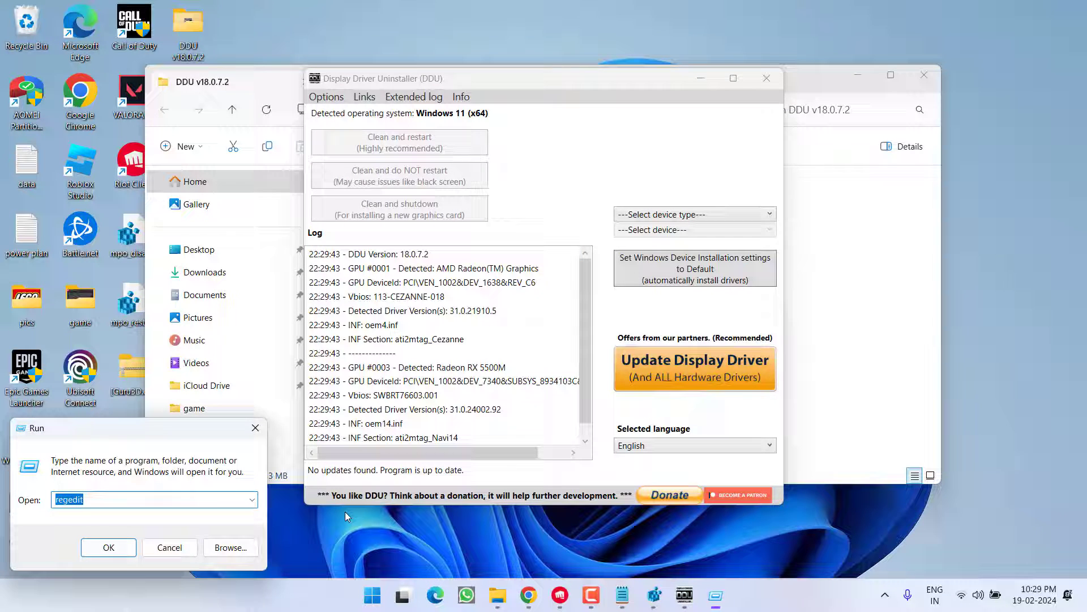
text(system)
key(Down)
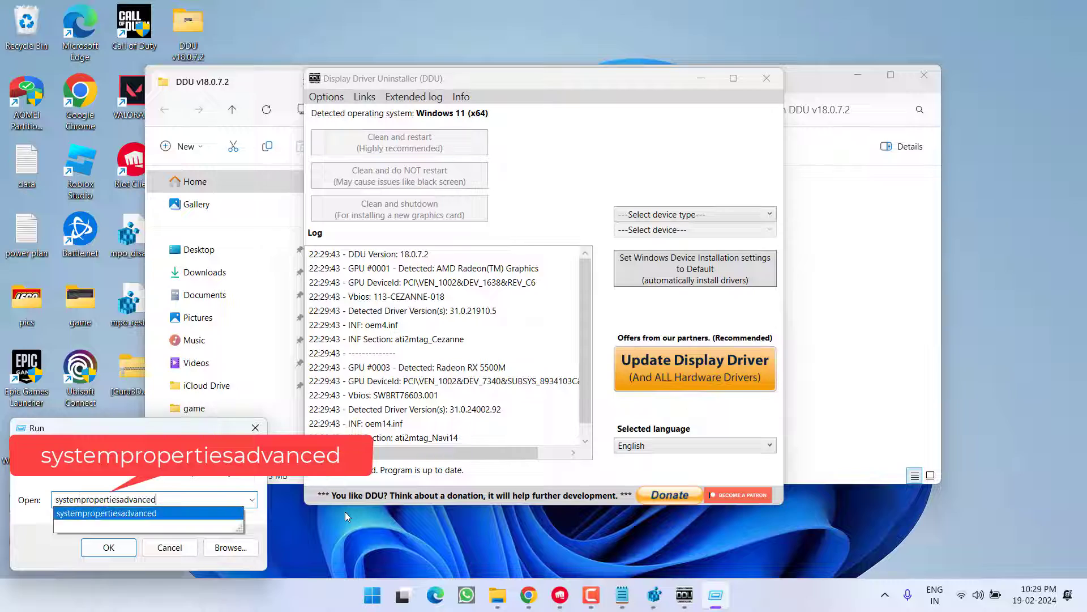
key(Return)
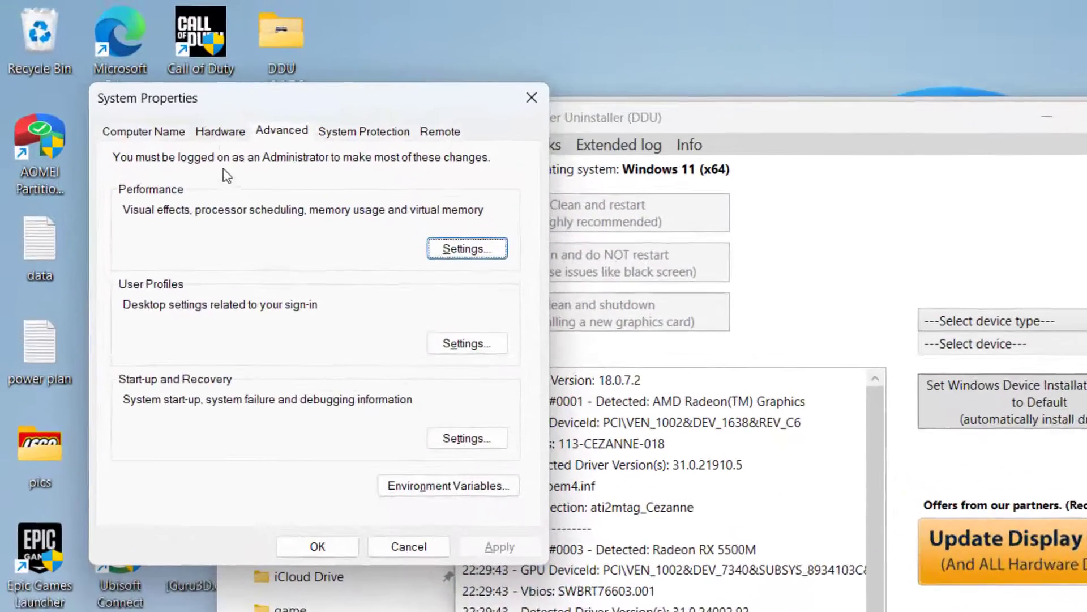
click(221, 133)
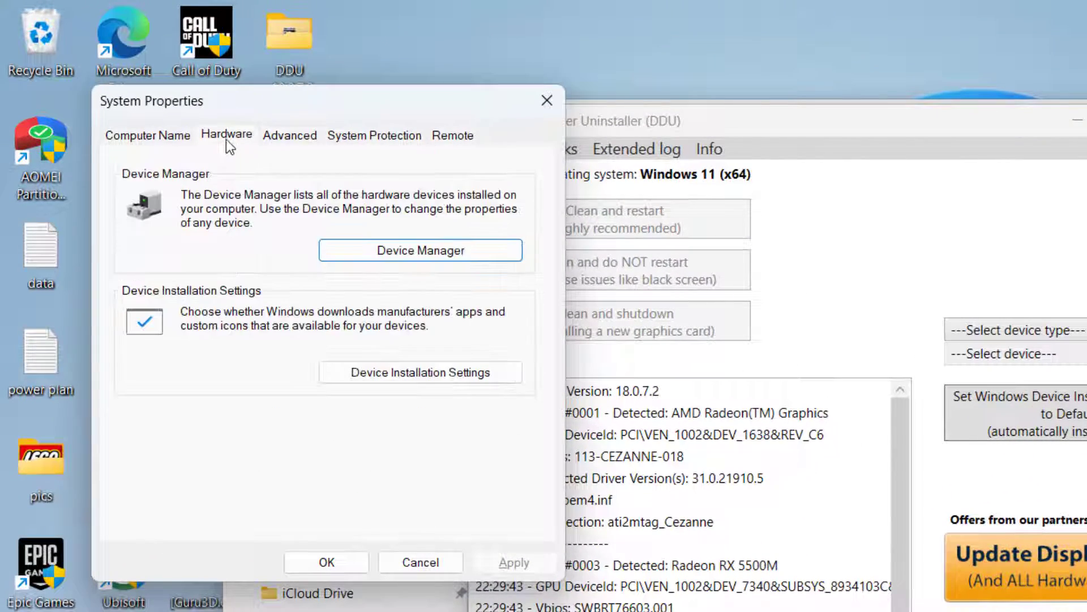
click(413, 373)
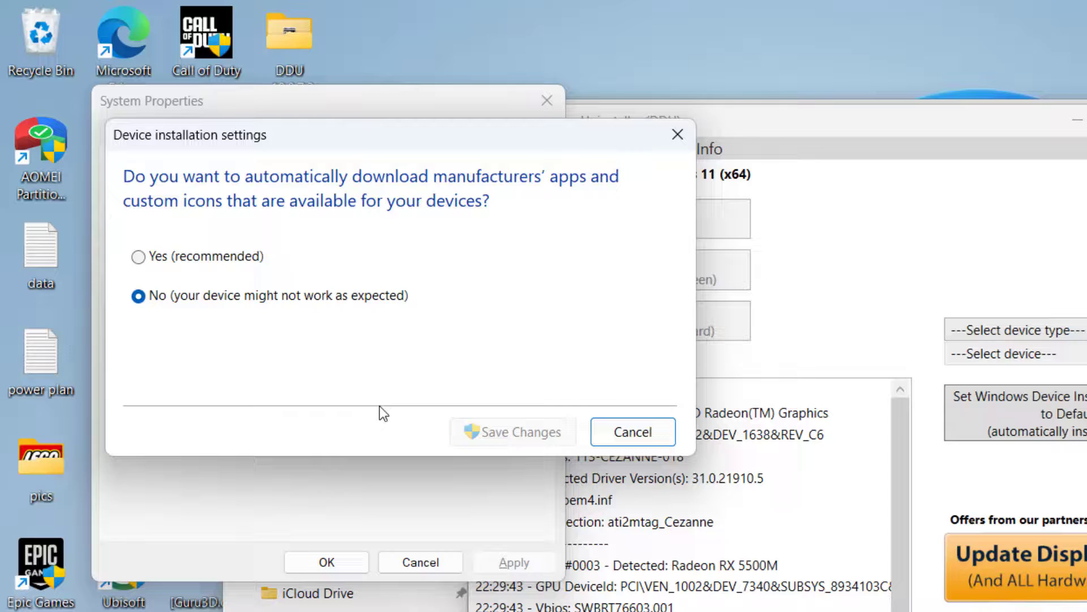
click(628, 429)
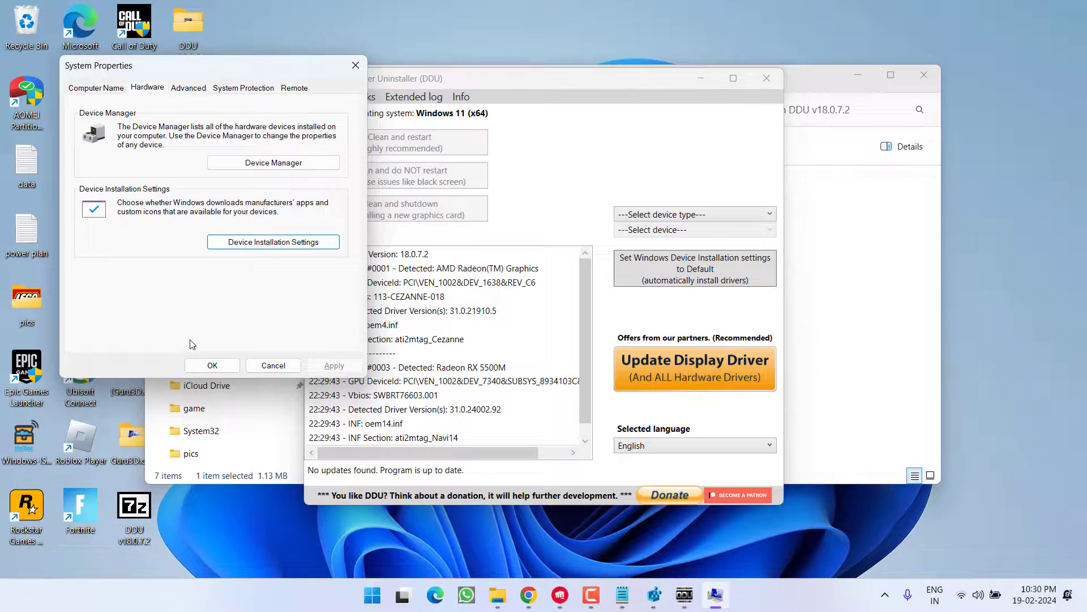
click(213, 365)
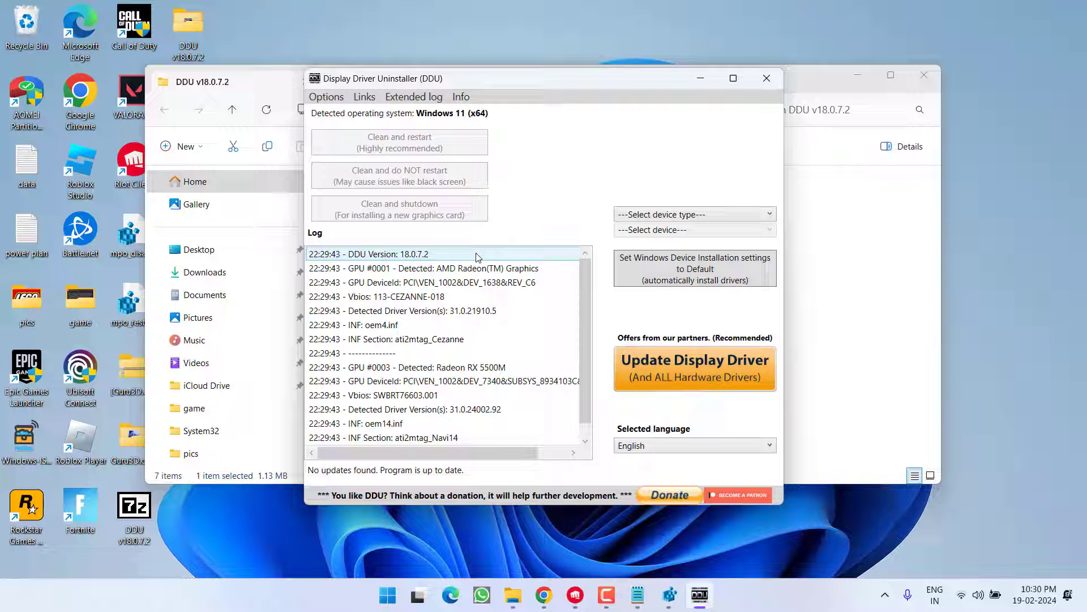
Set the DDU device type to GPU, with AMD as vendor, then close Display Driver Uninstaller.
click(684, 214)
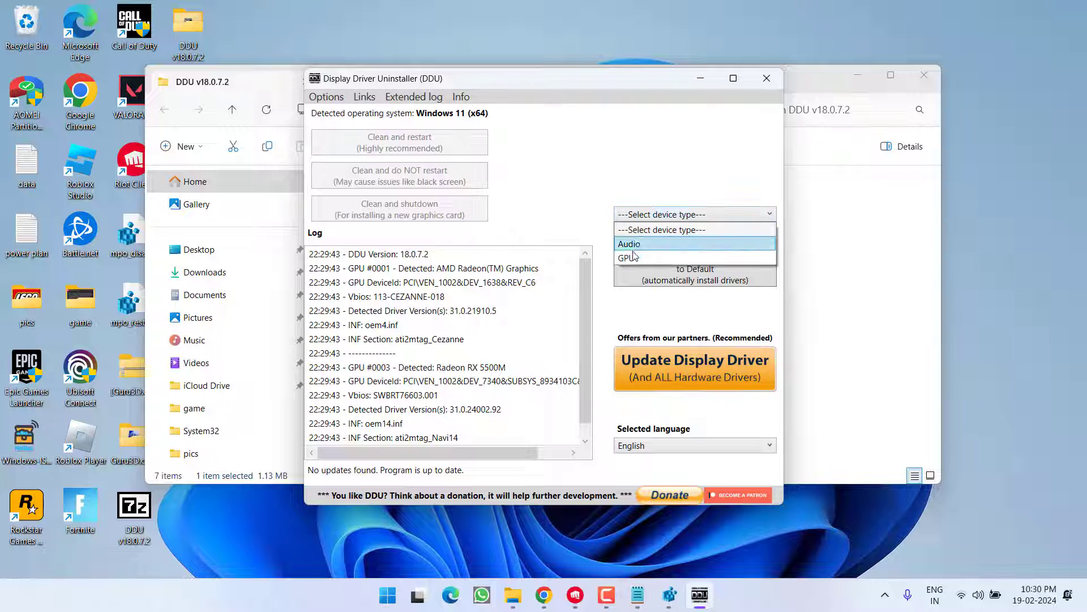
click(629, 258)
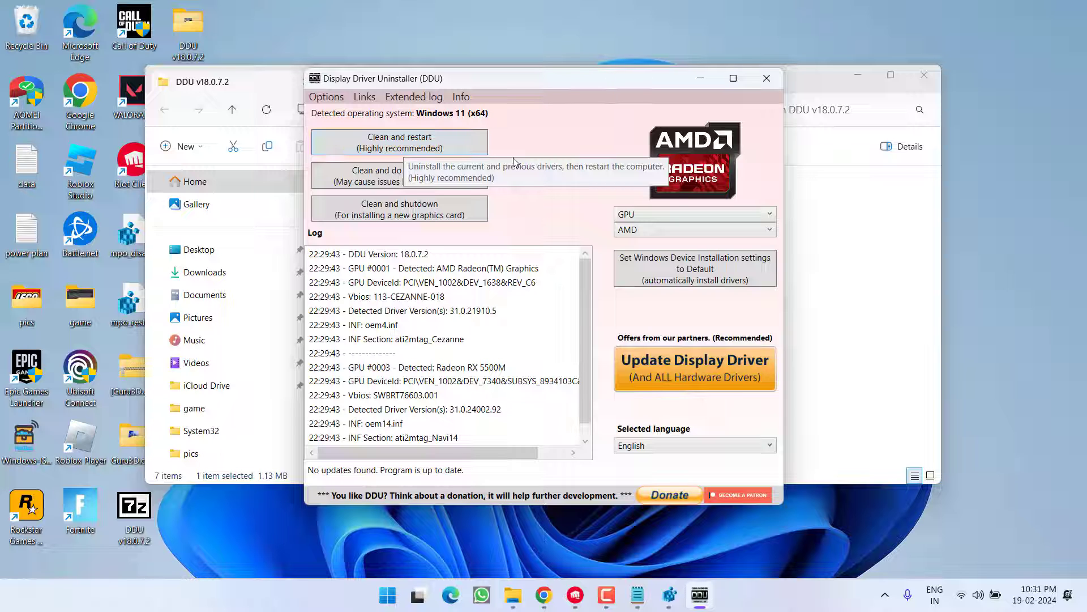
click(775, 85)
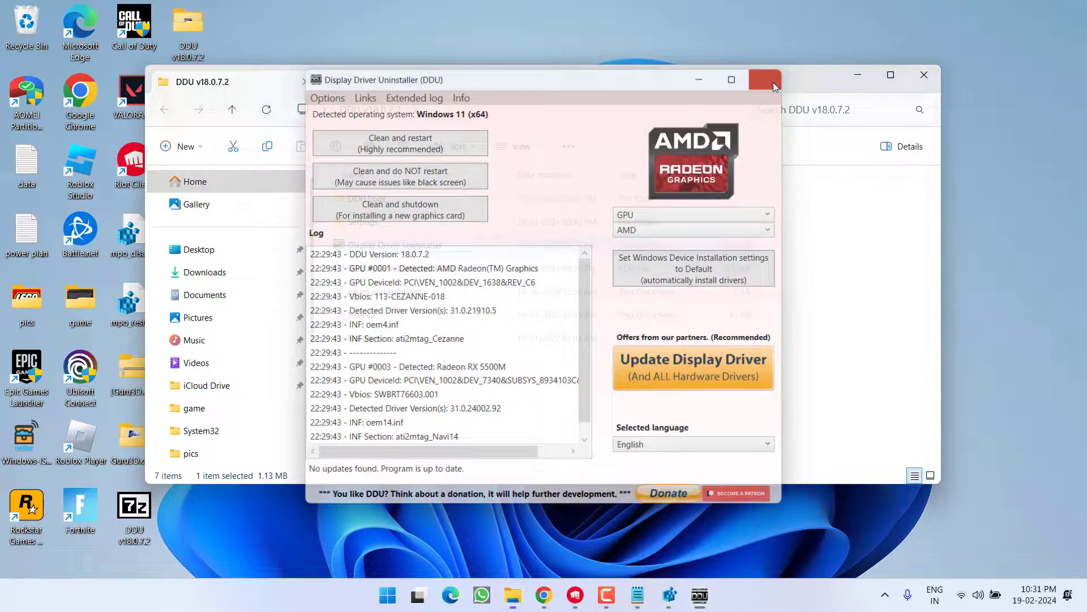
Close the DDU folder and open the Radeon RX 5500M Windows 11 64-Bit driver downloads on AMD's site.
click(924, 76)
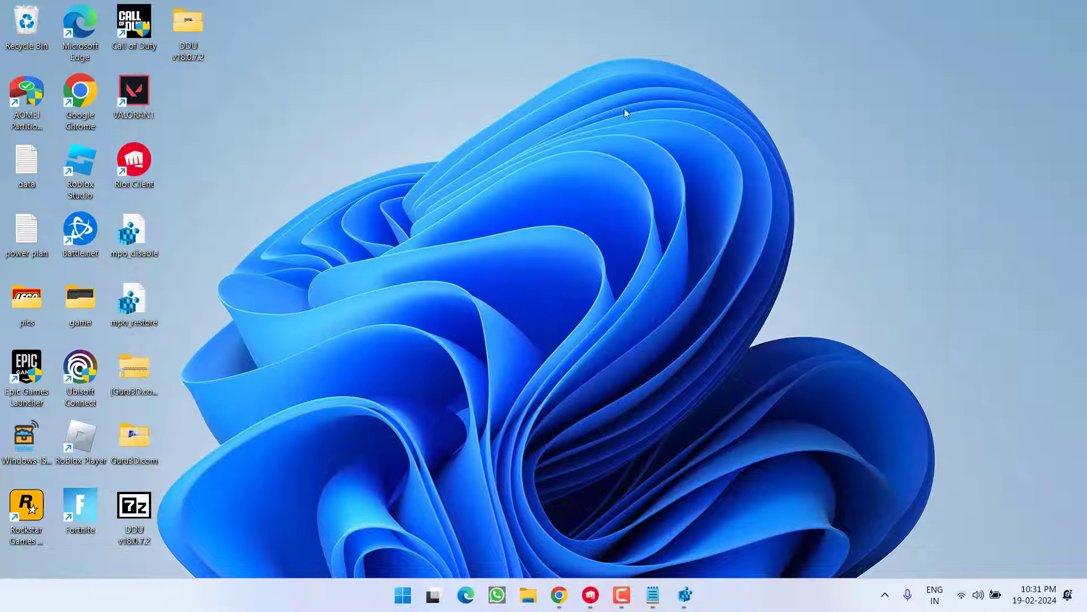
click(560, 595)
scroll(348, 332, down, 5)
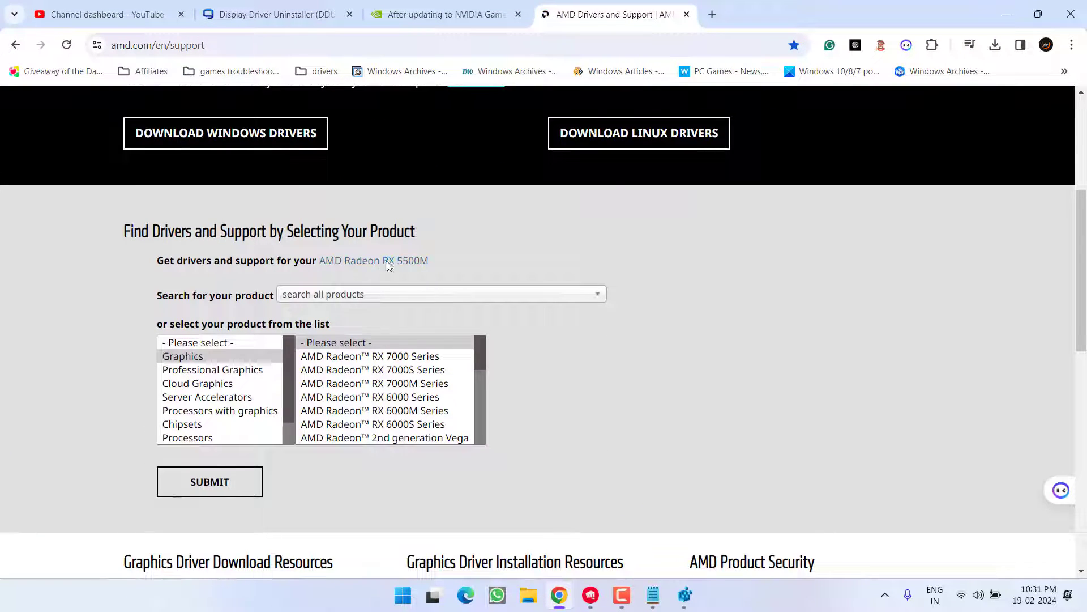
click(376, 262)
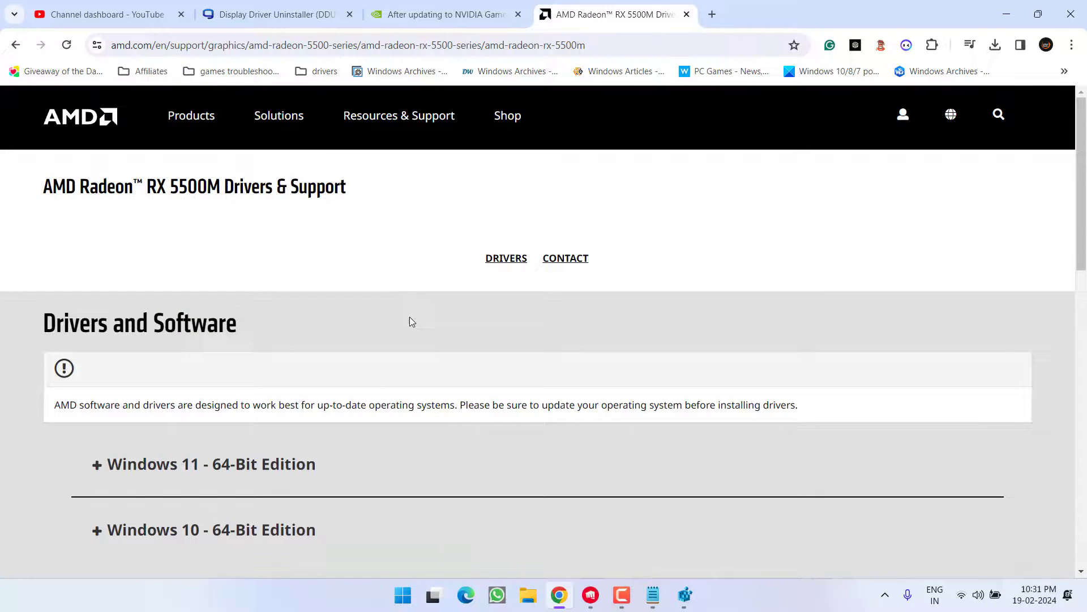
scroll(408, 318, down, 4)
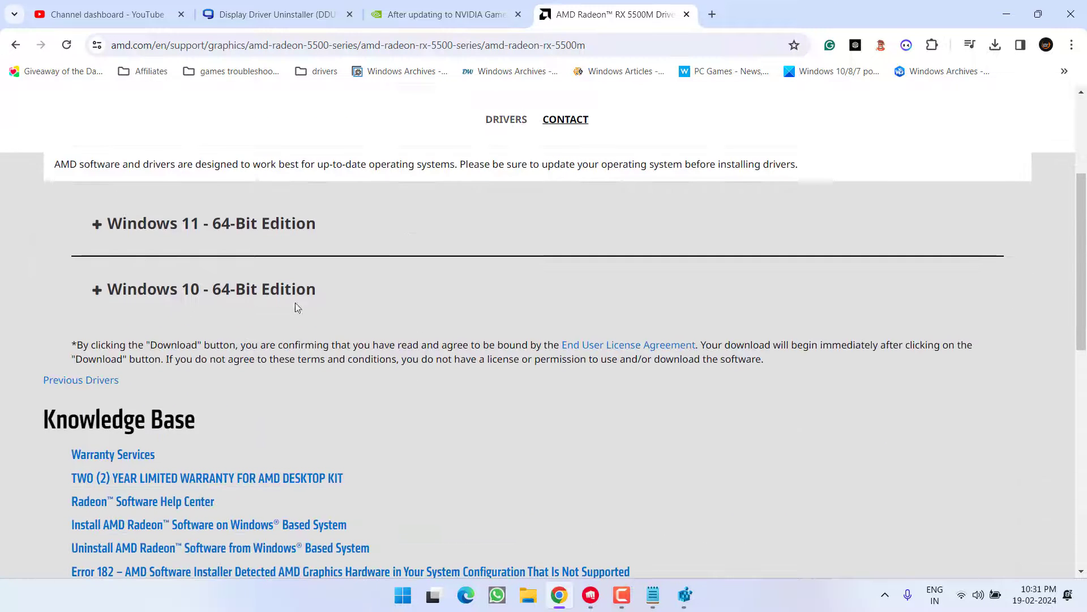
click(97, 223)
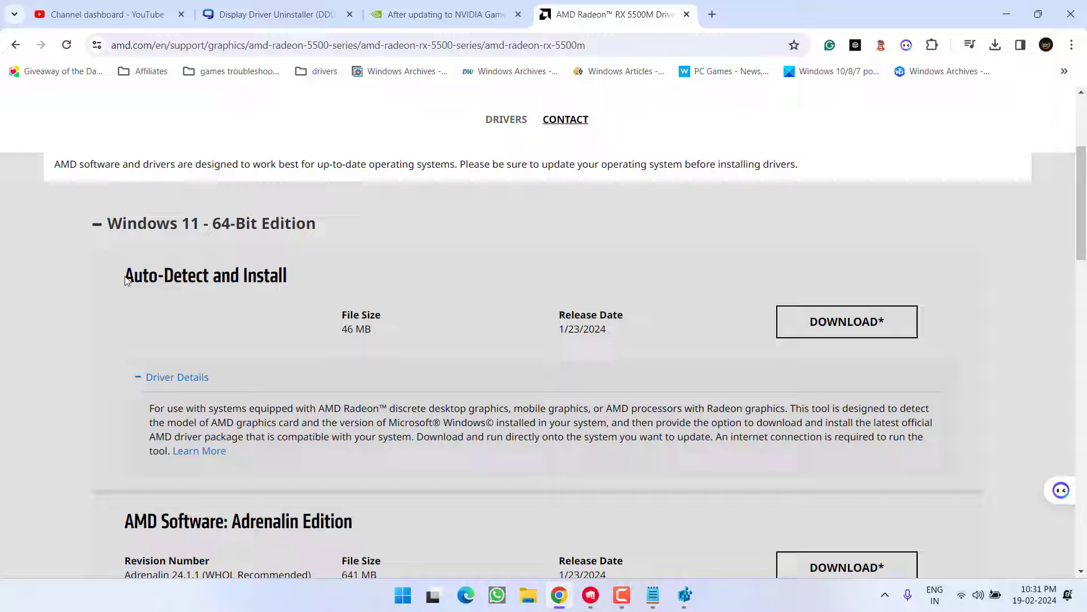
Save the Auto-Detect and Install driver tool to the Desktop and minimize Chrome.
drag(126, 278, 294, 280)
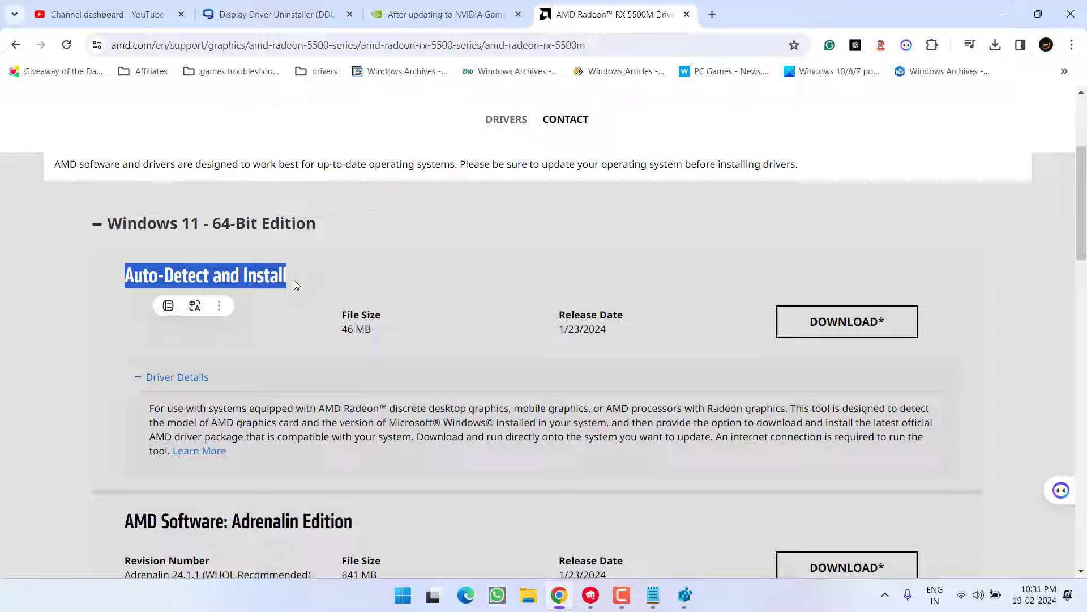
click(461, 282)
click(830, 334)
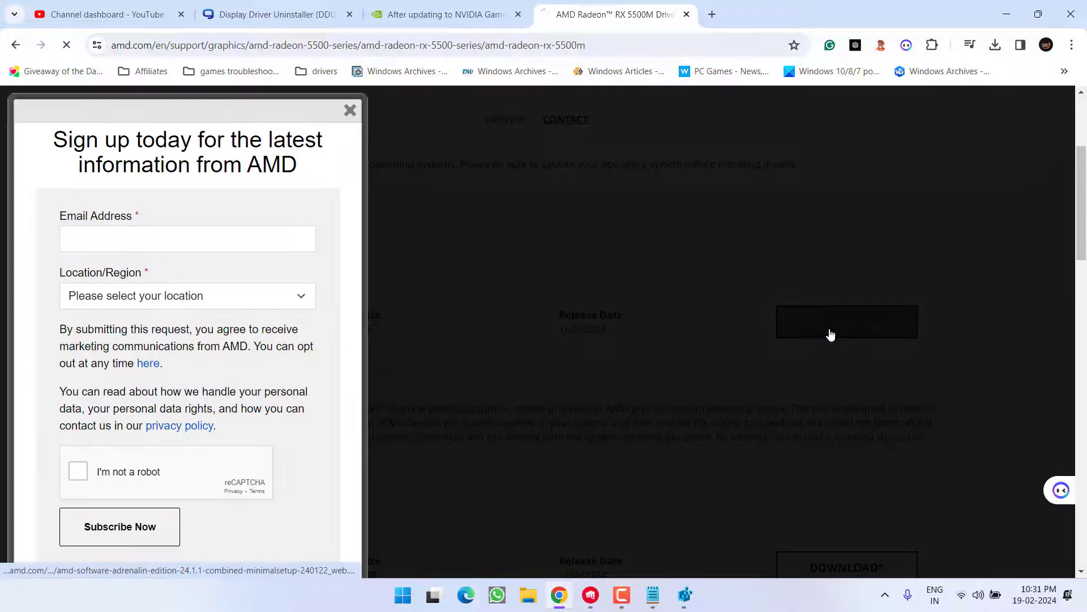
click(58, 146)
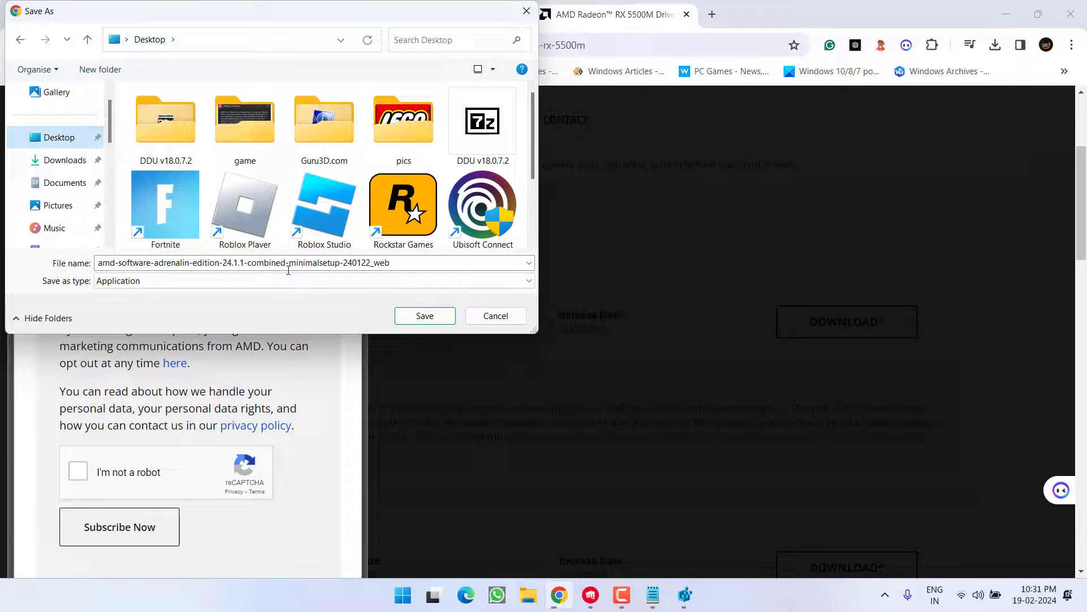
click(428, 315)
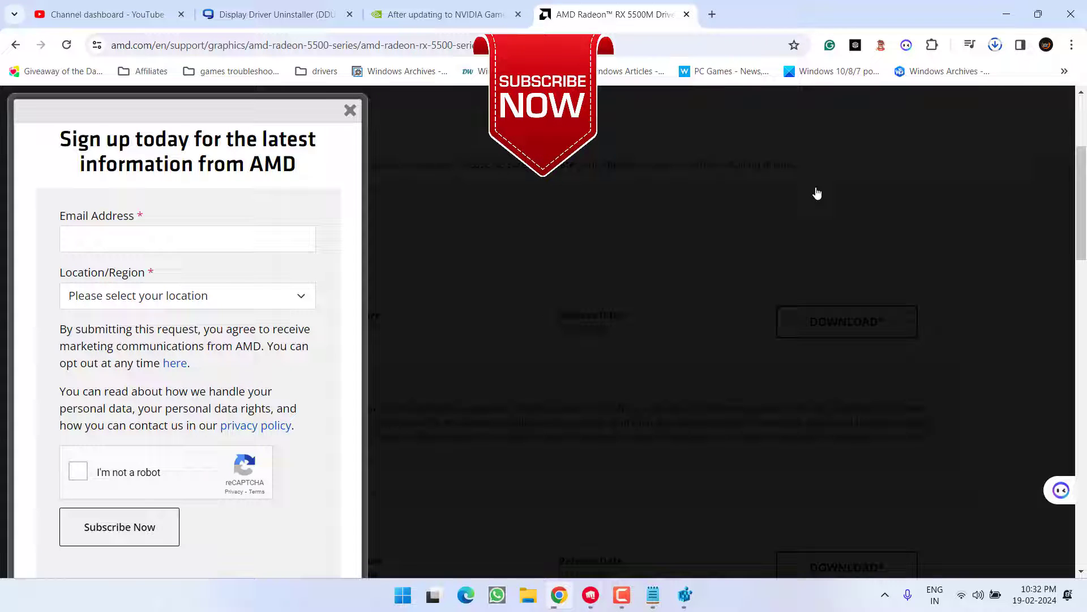
click(1006, 14)
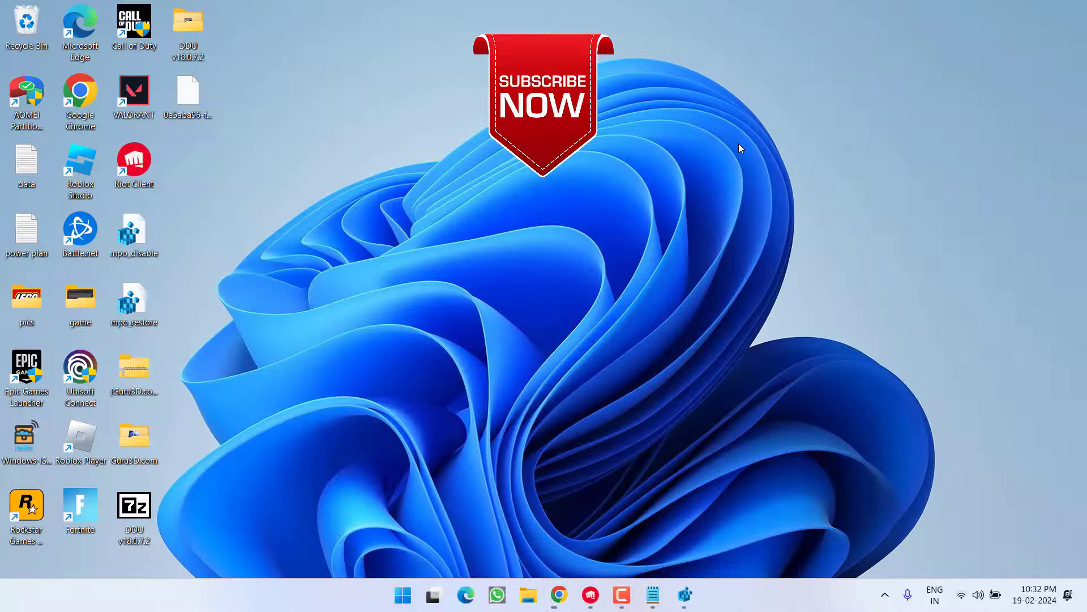